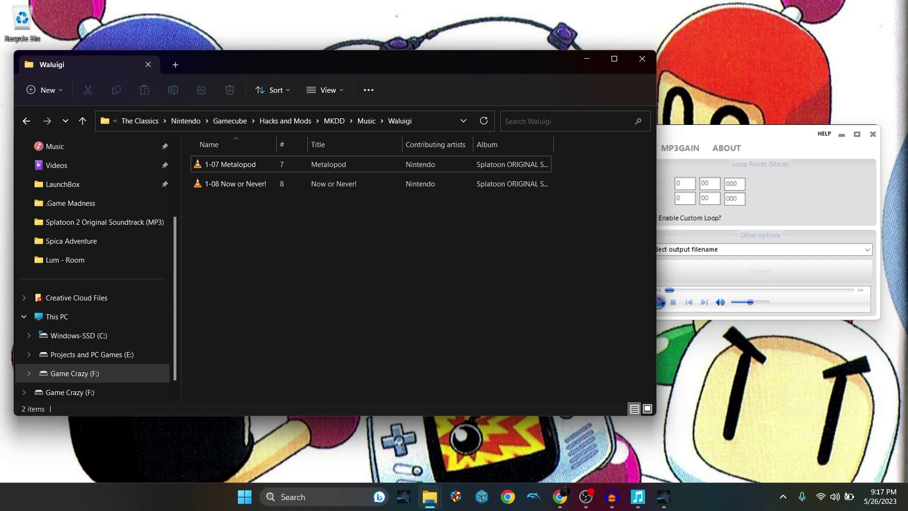
Bring the astConverter window in front of the Waluigi folder and look briefly at the empty Audacity window.
drag(689, 136, 491, 138)
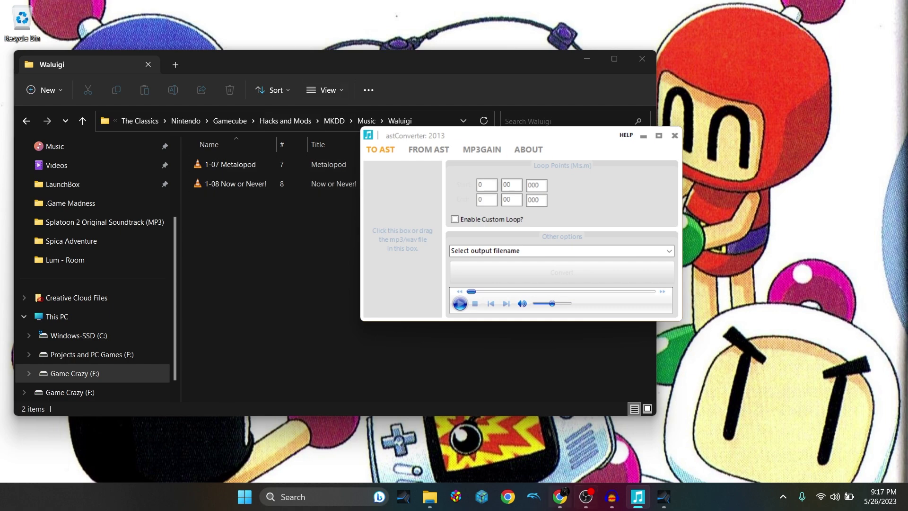
click(612, 497)
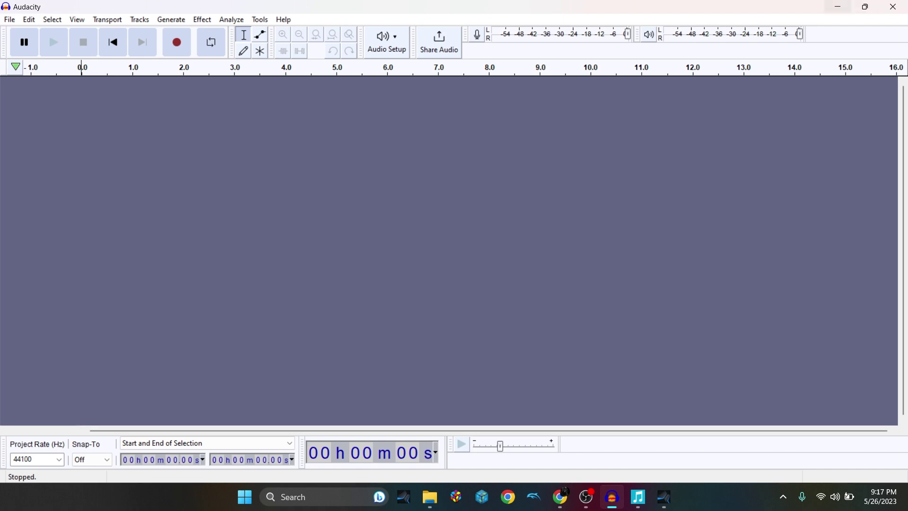
click(837, 7)
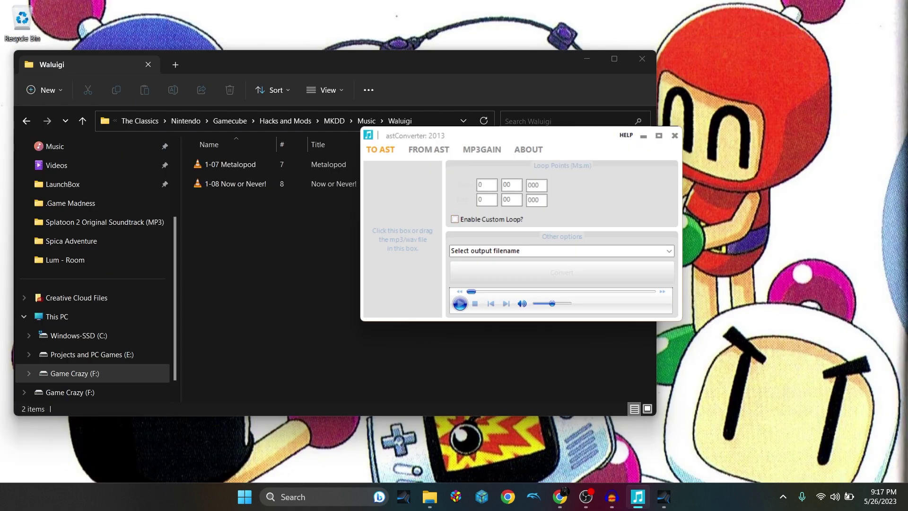
Switch to Chrome and examine the Custom Music article on the Custom Mario Kart wiki for required tools and editing instructions.
click(560, 496)
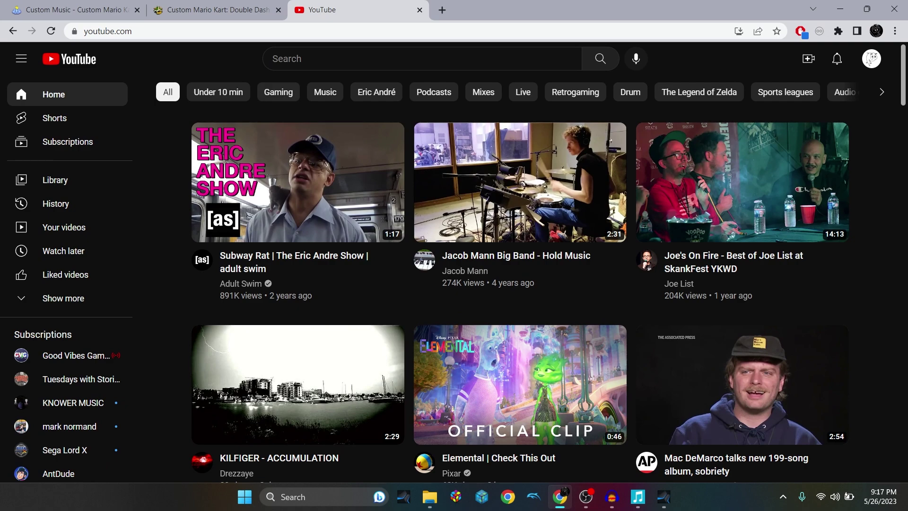
click(217, 10)
key(ctrl+shift+Tab)
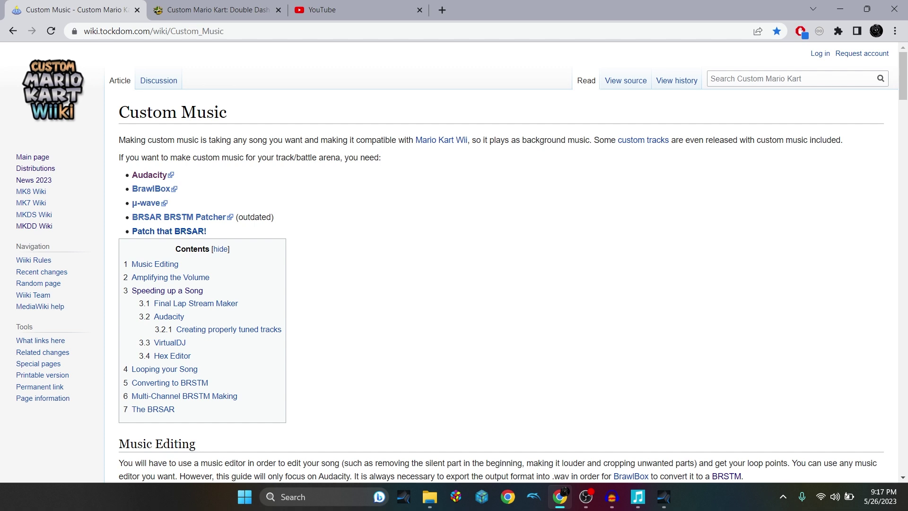
drag(119, 112, 228, 112)
click(228, 113)
scroll(454, 265, down, 5)
scroll(454, 265, up, 5)
scroll(454, 260, down, 10)
scroll(454, 260, up, 10)
click(840, 9)
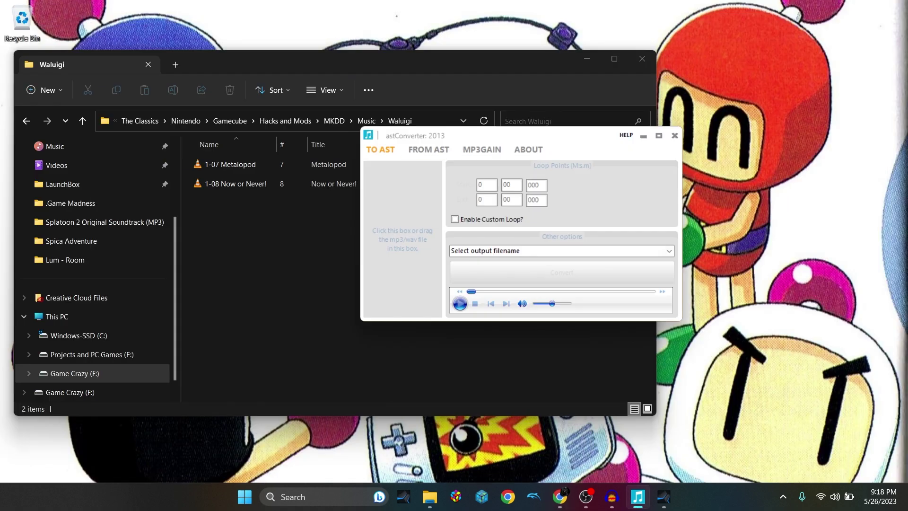
click(294, 246)
drag(241, 210, 275, 166)
click(282, 216)
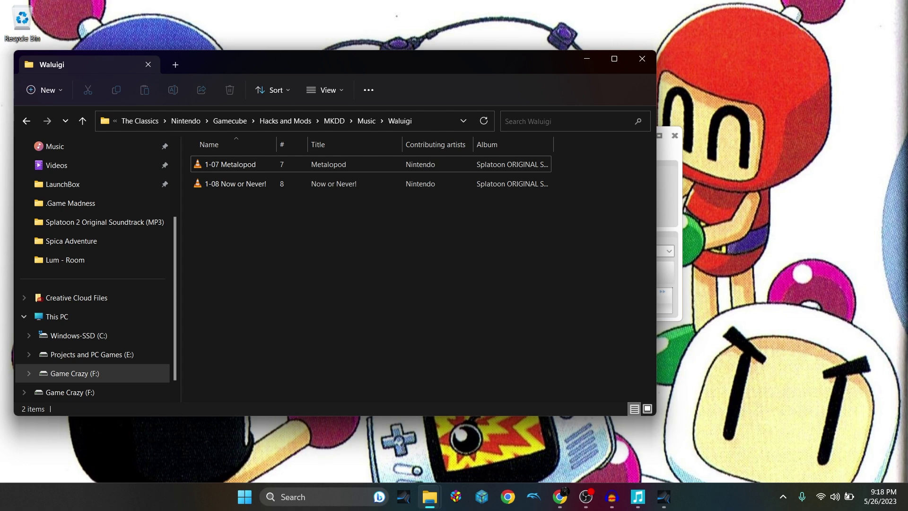
View the List of Track Edits on the Custom Mario Kart: Double Dash wiki in Chrome.
click(560, 496)
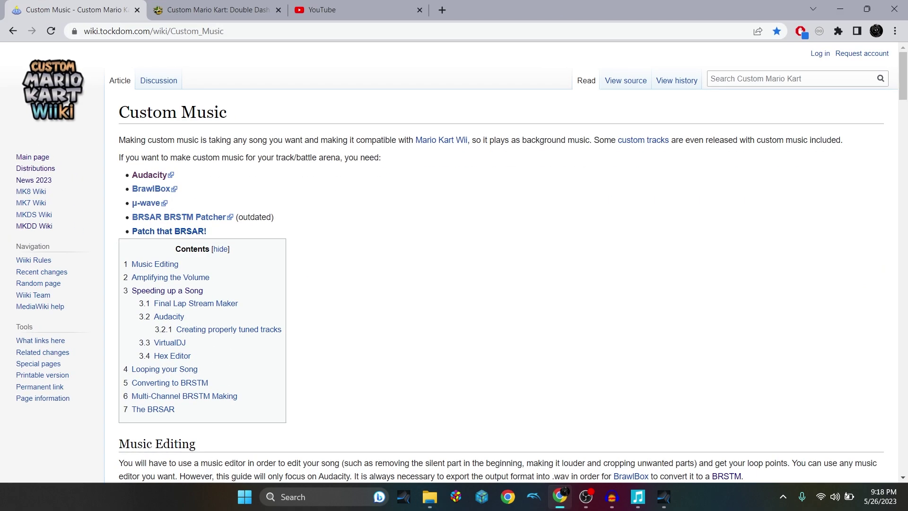
click(218, 9)
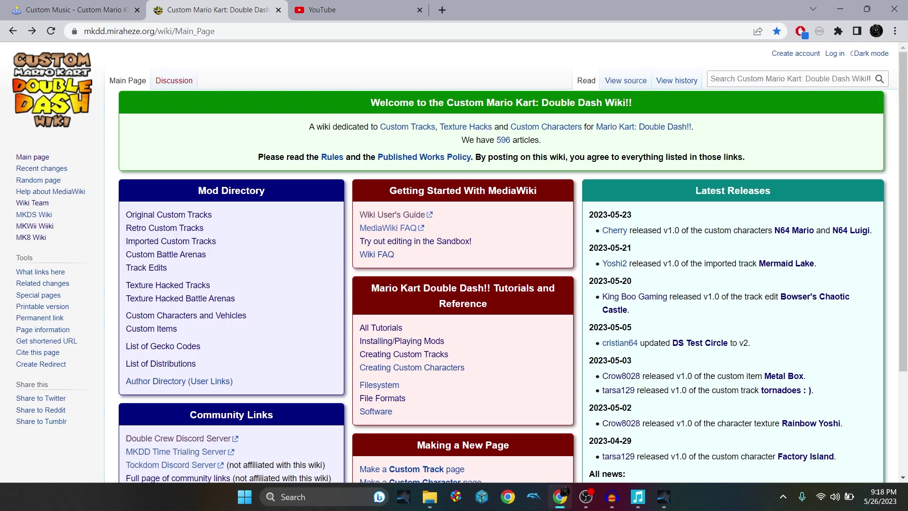
click(146, 268)
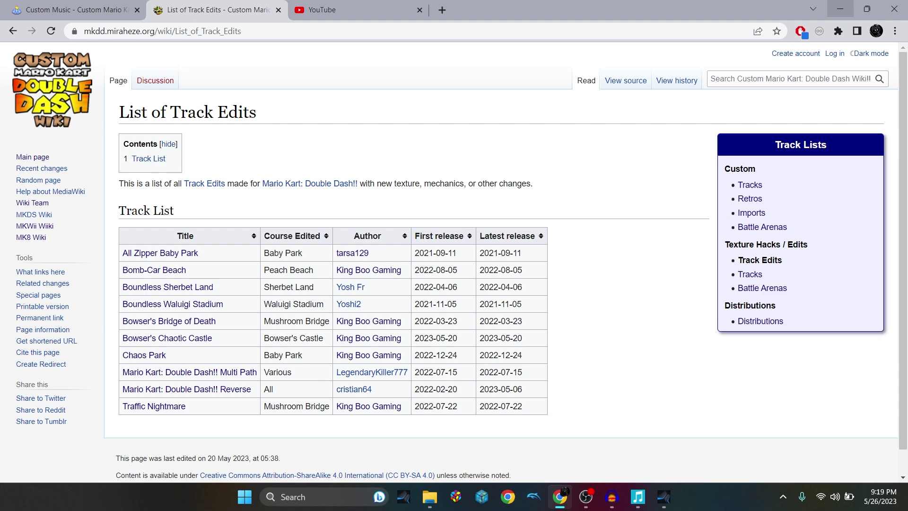
click(840, 9)
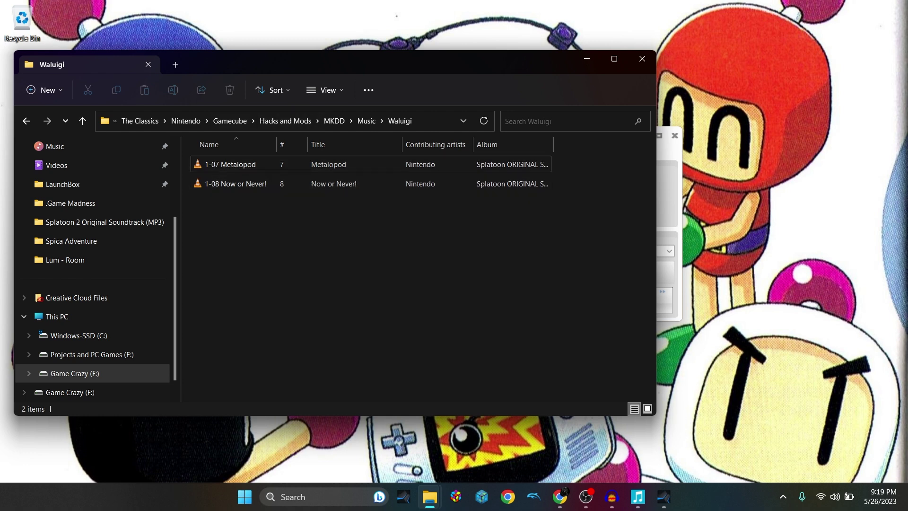
drag(276, 145, 287, 145)
click(303, 164)
click(312, 184)
click(312, 164)
click(332, 222)
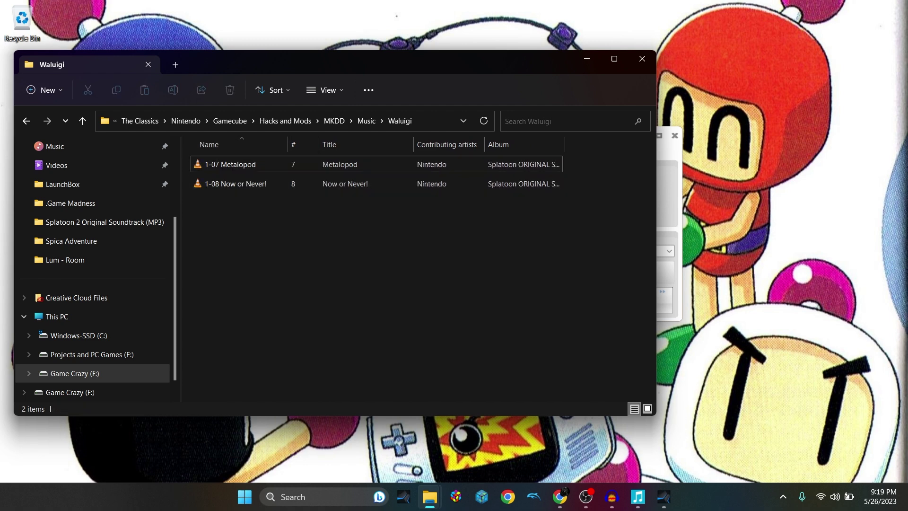
Open Audacity and look at the files in the C08_ReverseWaluigiStadium.v14 track folder.
mouse_move(430, 497)
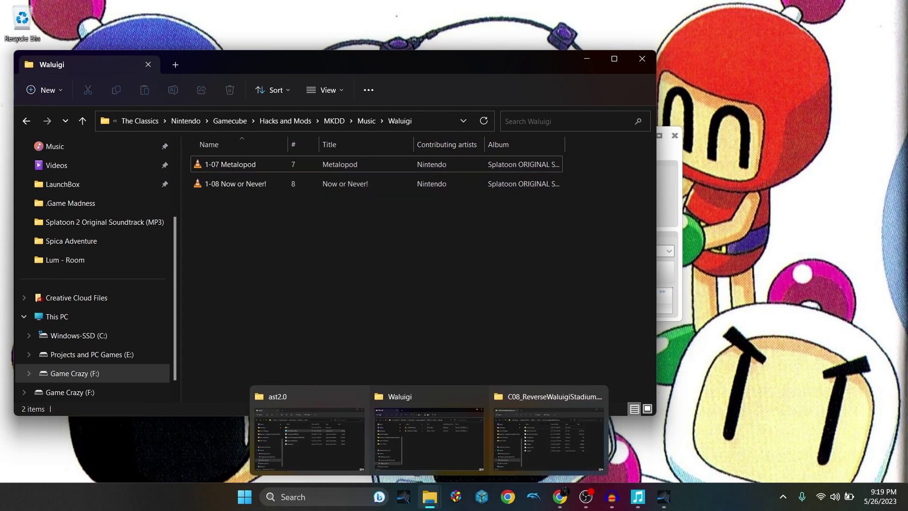
click(429, 439)
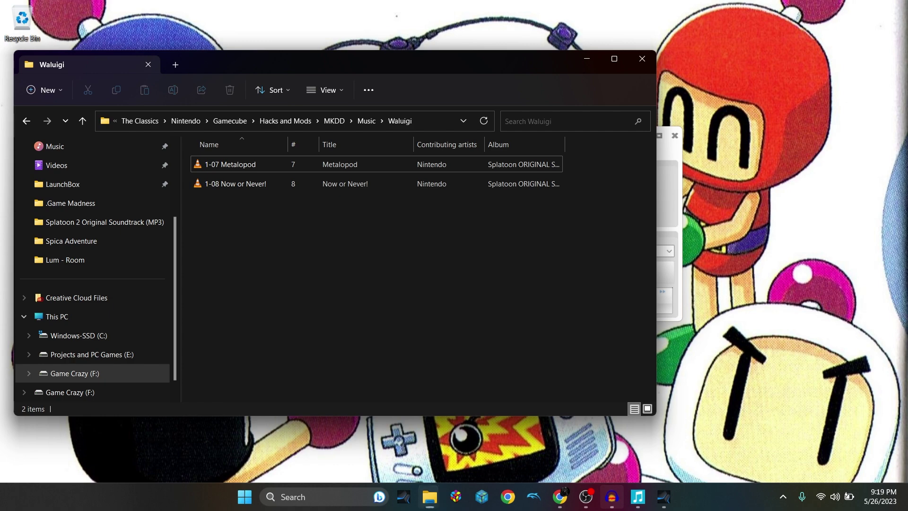
click(612, 497)
mouse_move(429, 497)
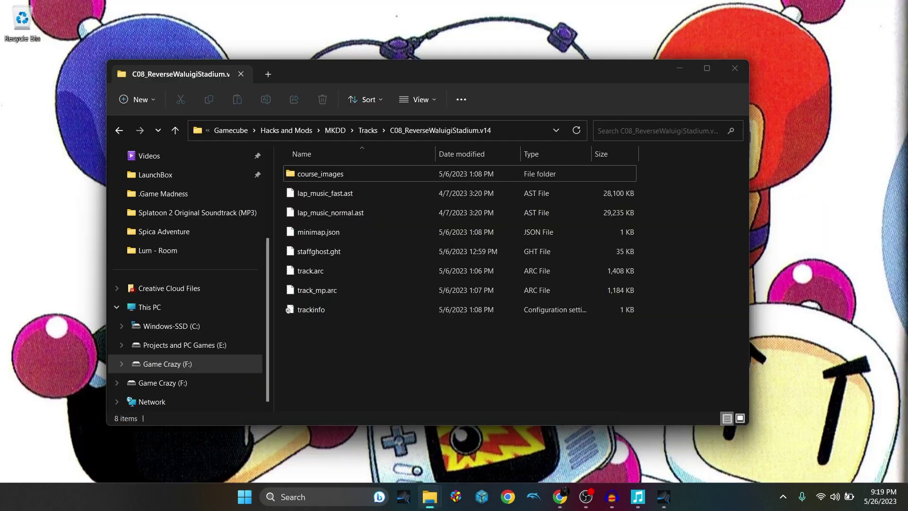
click(549, 440)
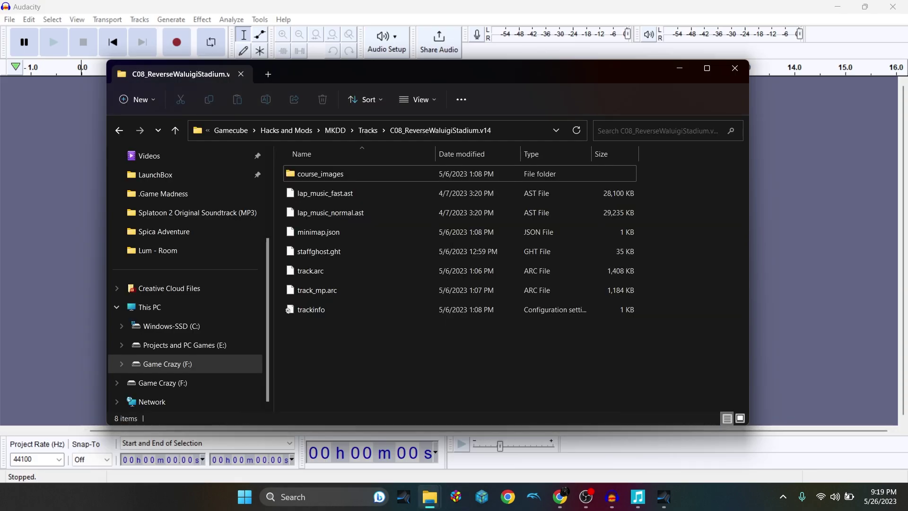
Import the 1-07 Metalopod song from the Waluigi folder into Audacity.
mouse_move(430, 496)
click(430, 436)
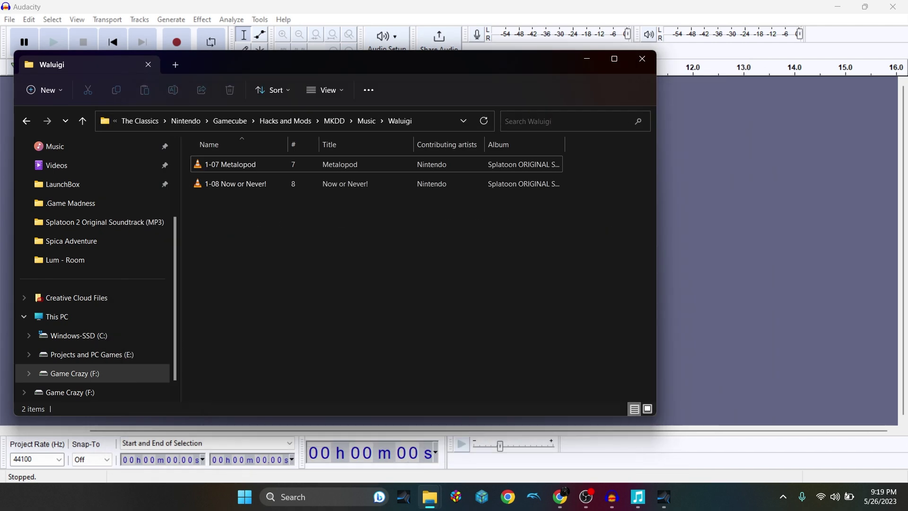
drag(284, 61, 475, 62)
drag(421, 164, 161, 174)
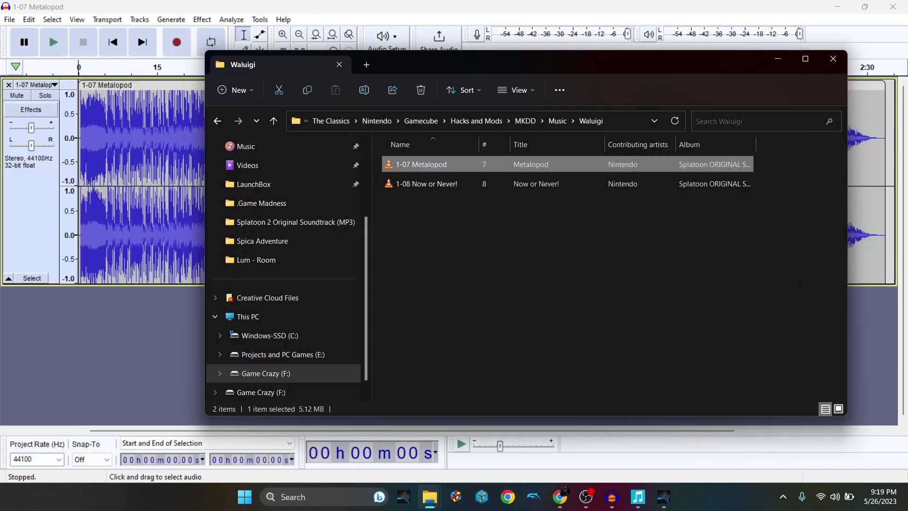
click(778, 59)
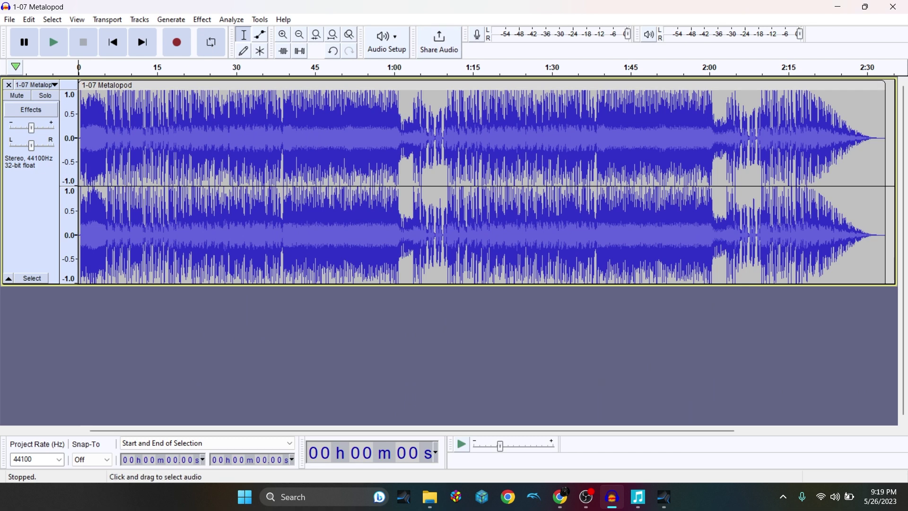
Check the available audio export formats and close Audacity without saving the project.
click(10, 20)
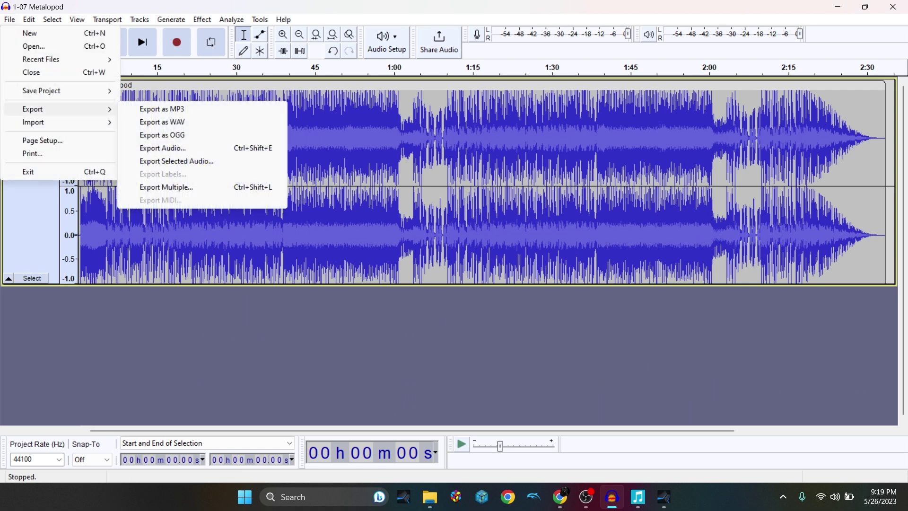
click(360, 340)
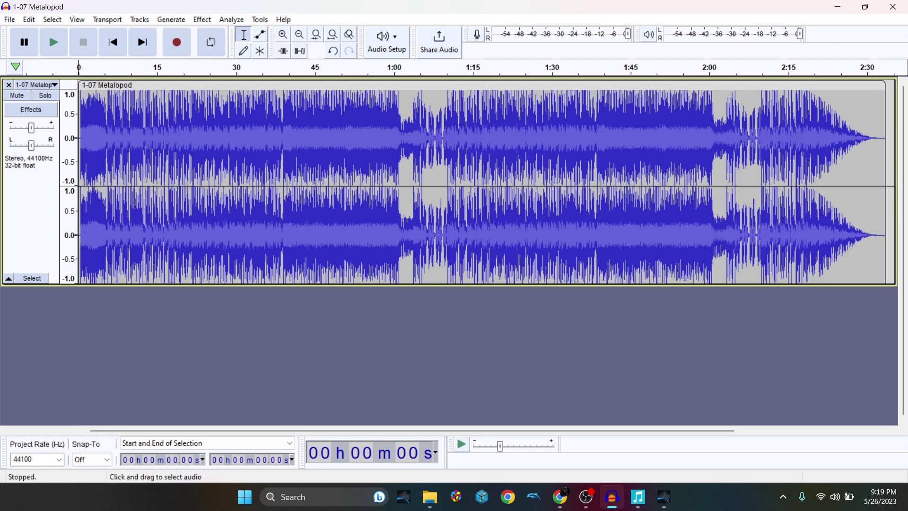
click(893, 6)
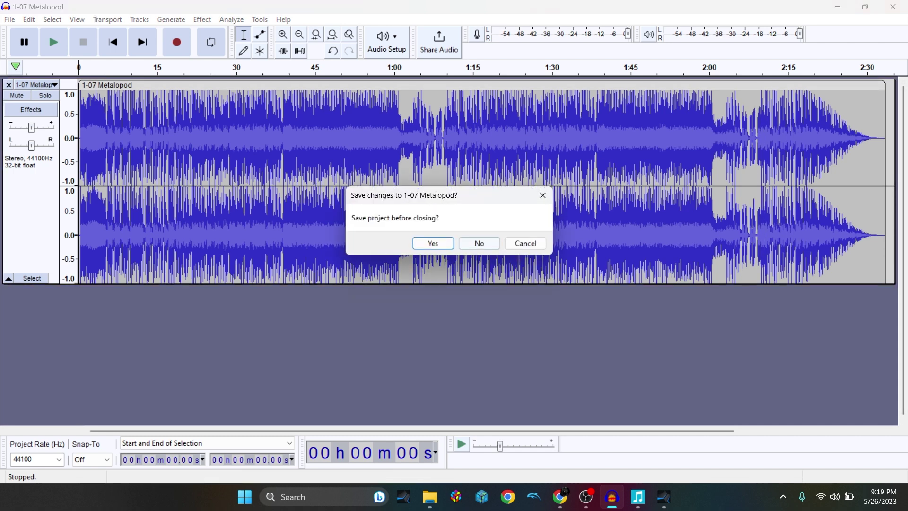
click(479, 243)
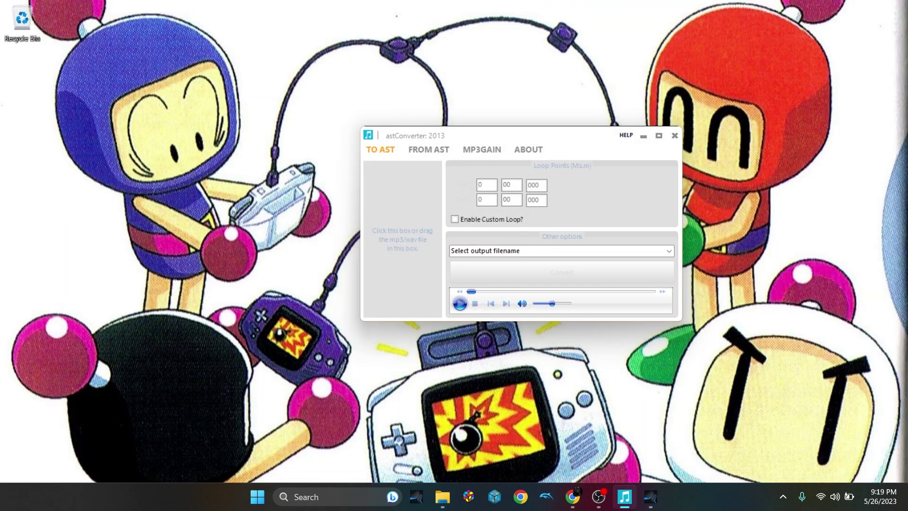
Load 1-07 Metalopod from the Waluigi folder into astConverter and convert it to AST without keeping the WAV file.
click(440, 433)
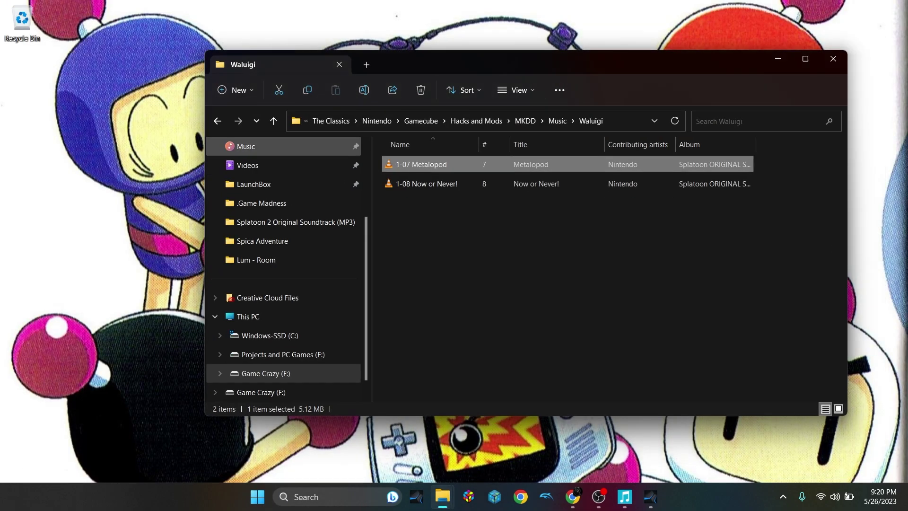
drag(423, 64, 164, 86)
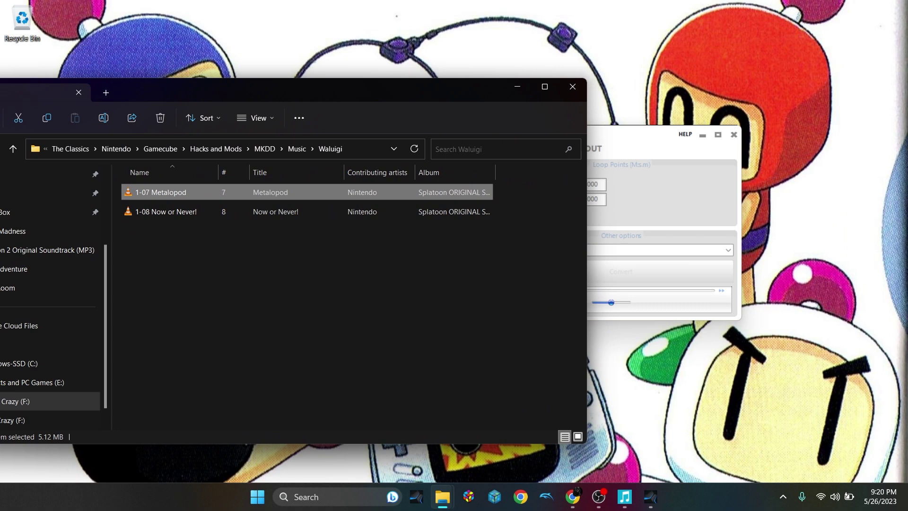
drag(636, 135, 711, 125)
drag(161, 192, 535, 196)
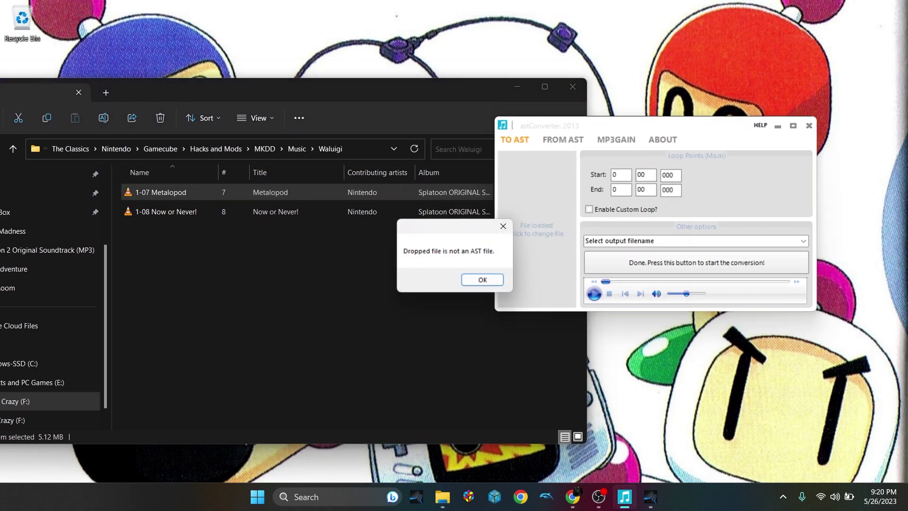
click(483, 281)
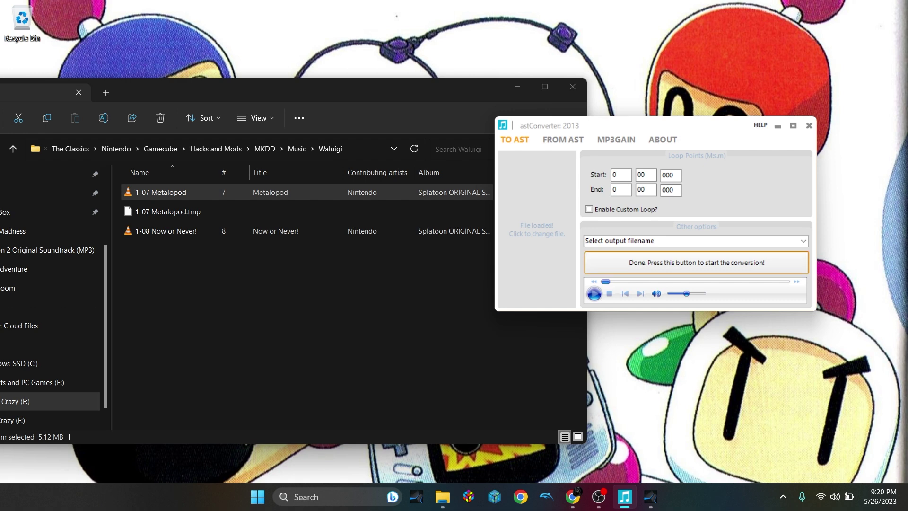
click(696, 263)
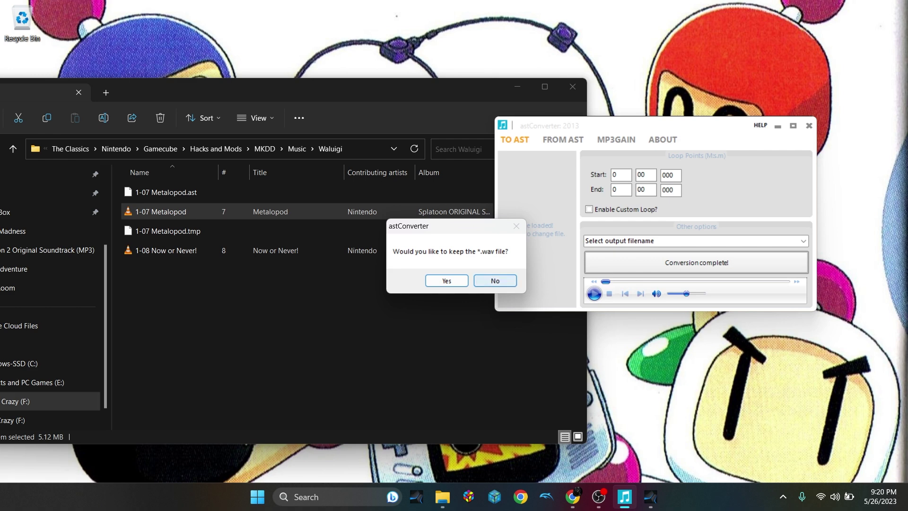
click(495, 280)
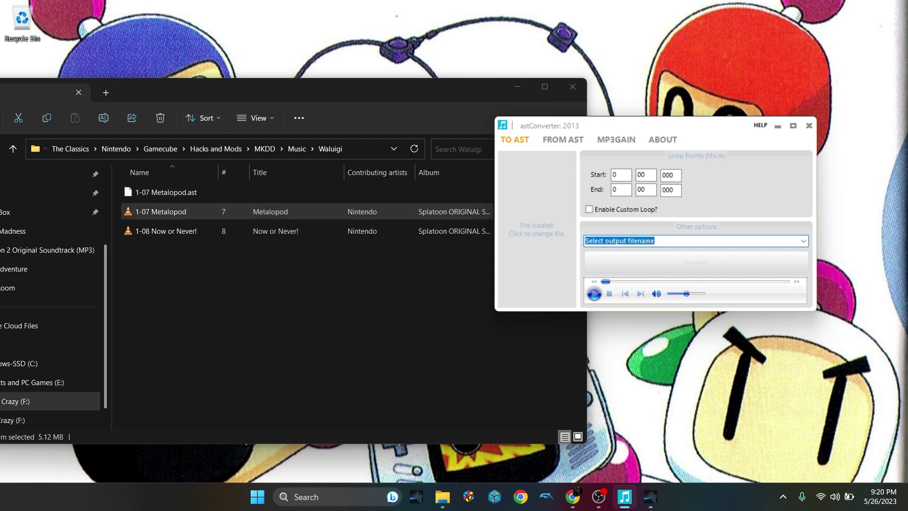
Rename the converted 1-07 Metalopod.ast file in the Waluigi folder to lap_music_normal.ast.
drag(166, 90, 252, 93)
click(252, 195)
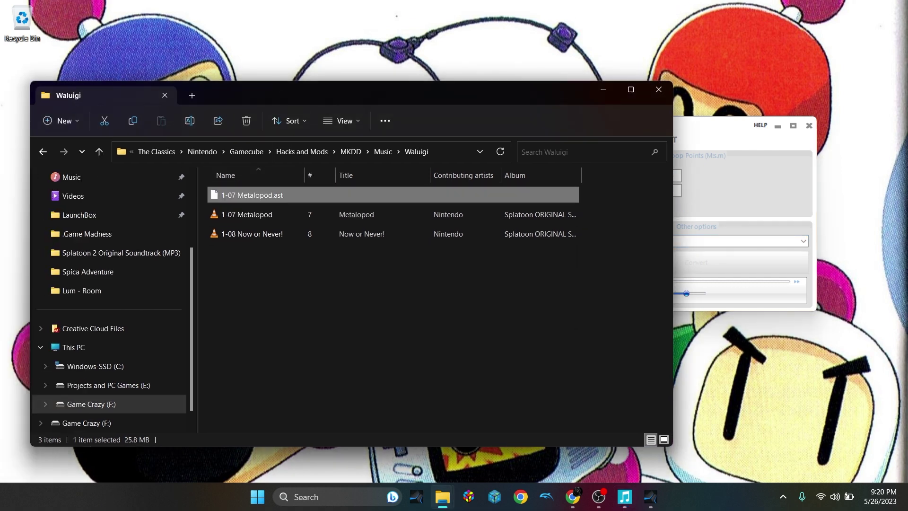
key(F2)
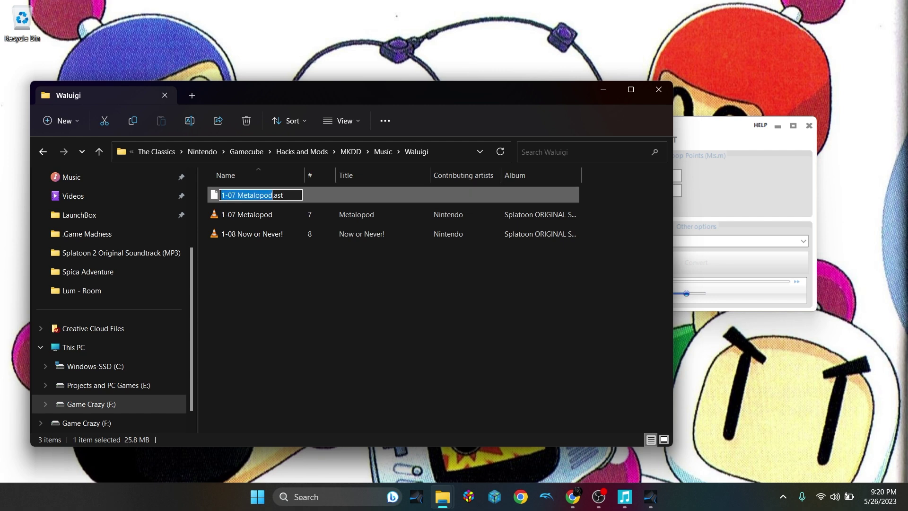
key(BackSpace)
text(lap)
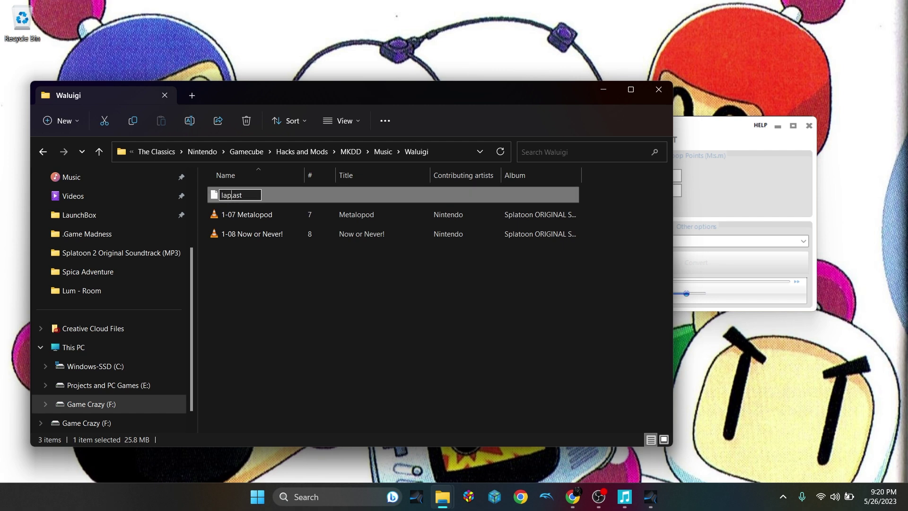
text(_mus)
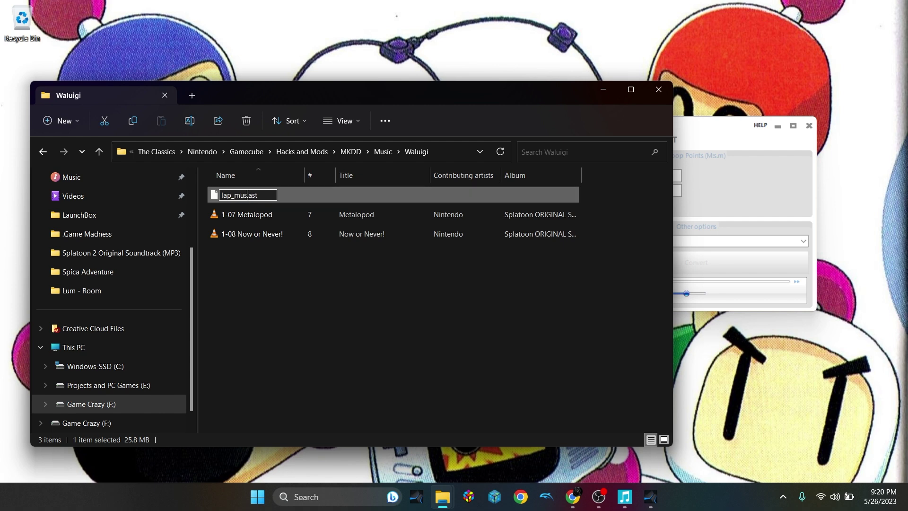
text(ic)
text(_)
text(normal)
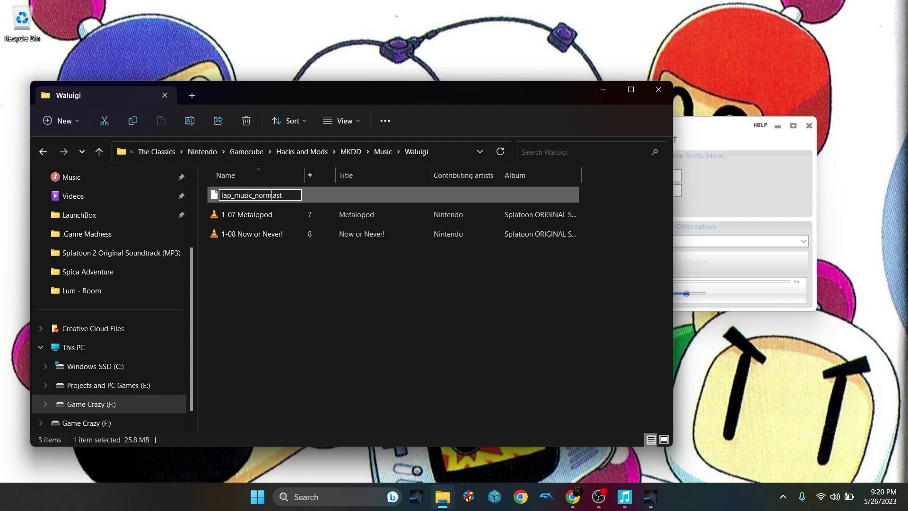
key(Return)
click(293, 289)
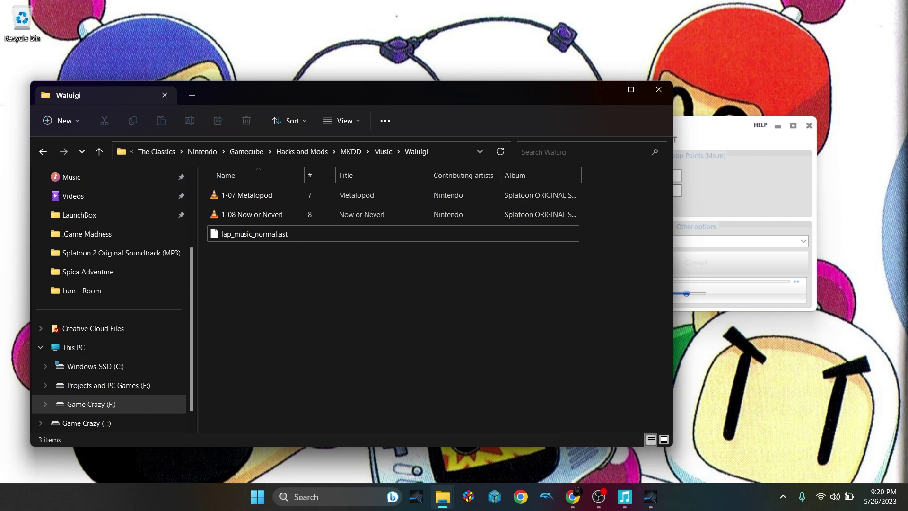
Open Audacity and import the 1-07 Metalopod song from the Waluigi folder.
drag(701, 127, 719, 125)
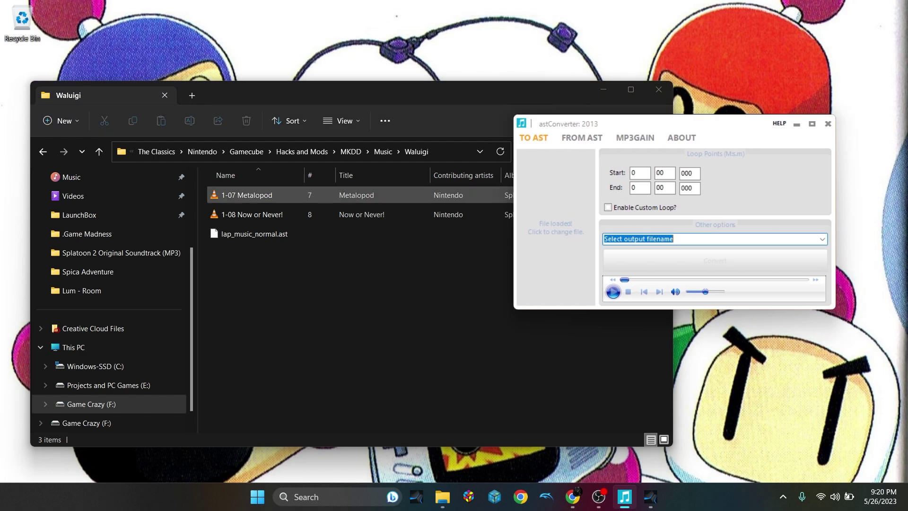
click(303, 497)
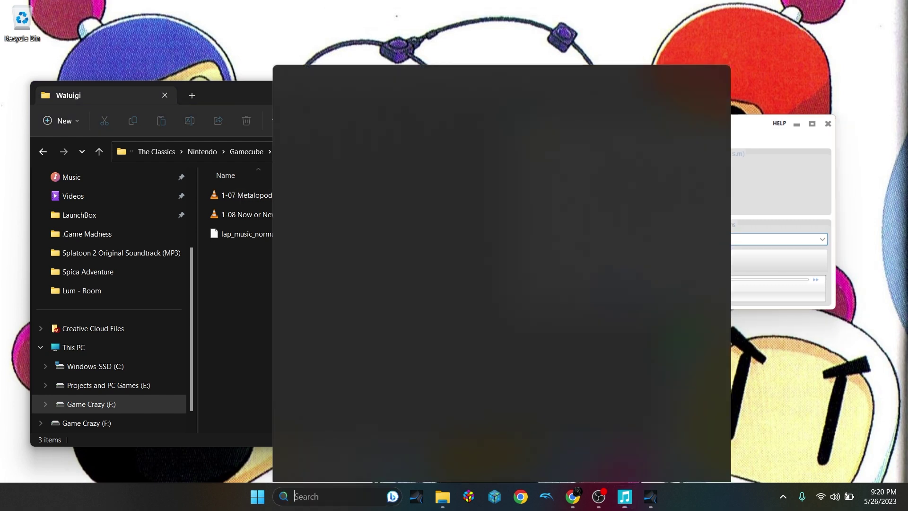
text(audacity)
key(Return)
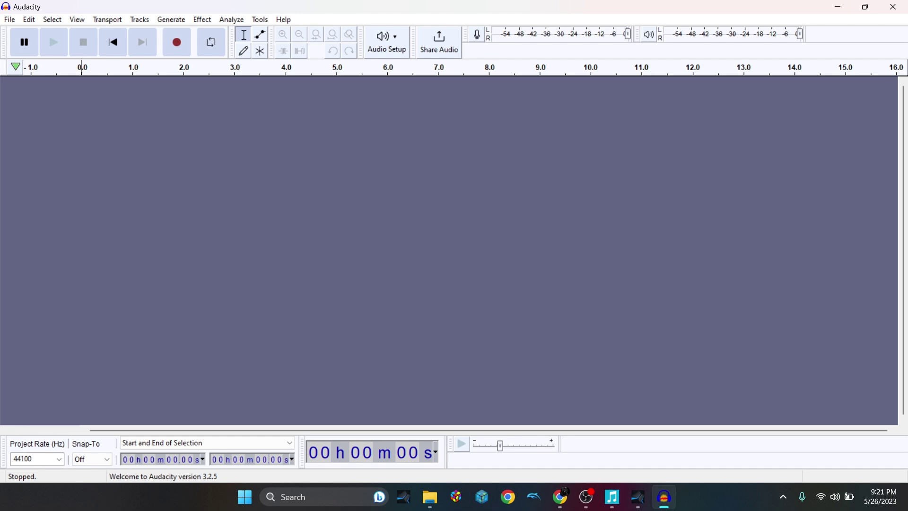
mouse_move(430, 497)
click(429, 437)
drag(358, 93, 599, 87)
drag(483, 190, 137, 194)
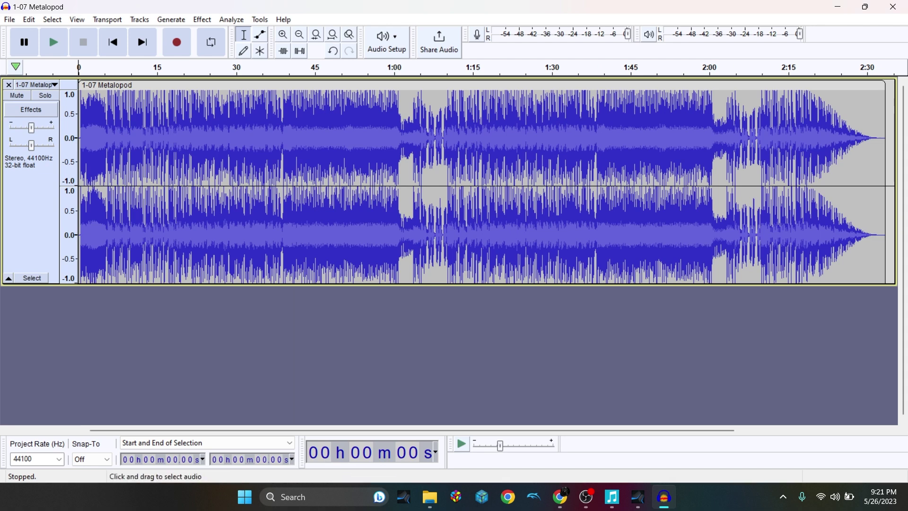
Apply Sliding Stretch to the entire Metalopod track with initial and final tempo changes of 10% and pitch shifts of 1 semitone.
click(202, 19)
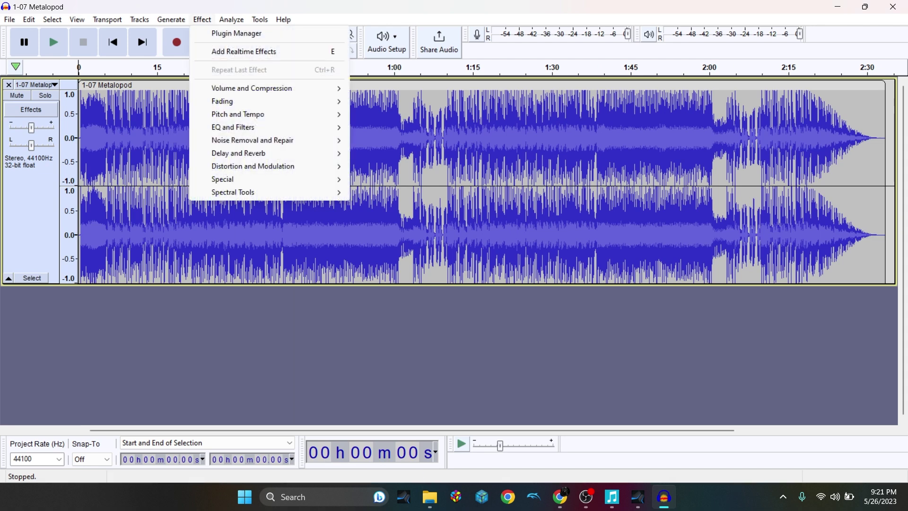
mouse_move(265, 114)
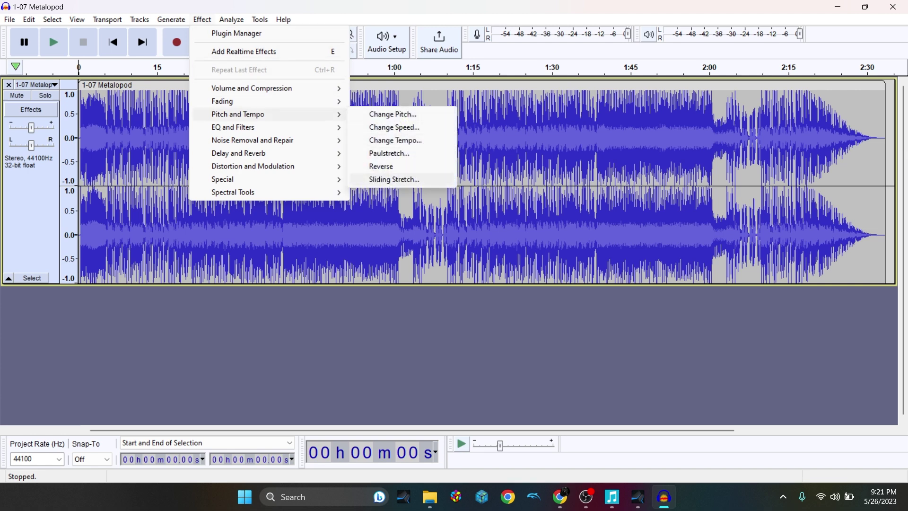
click(394, 179)
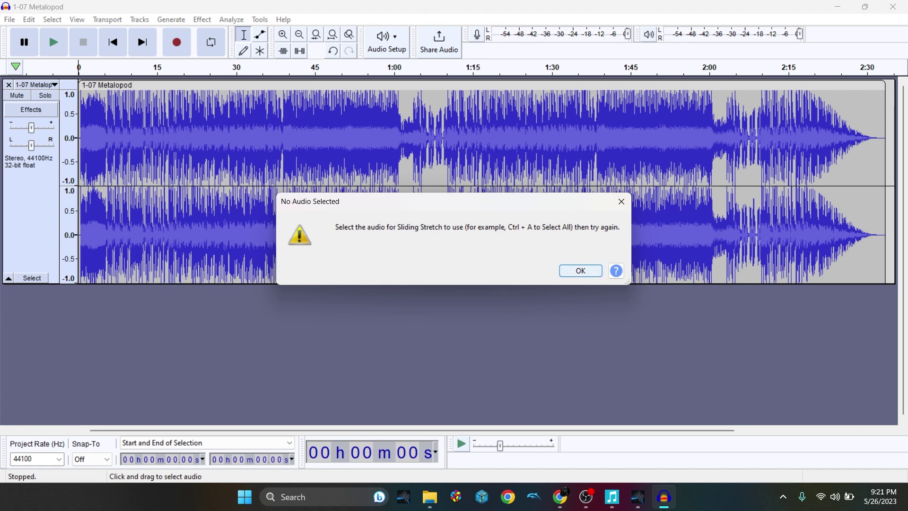
click(581, 270)
key(ctrl+a)
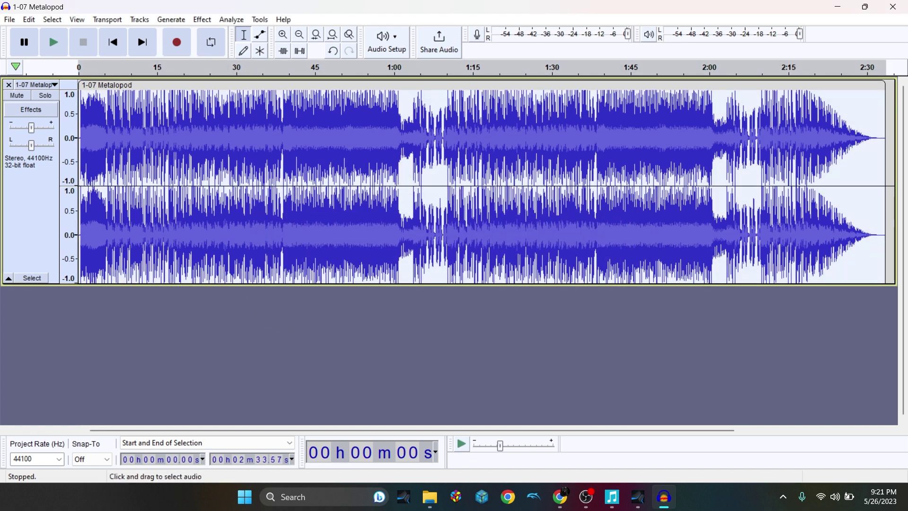
click(202, 19)
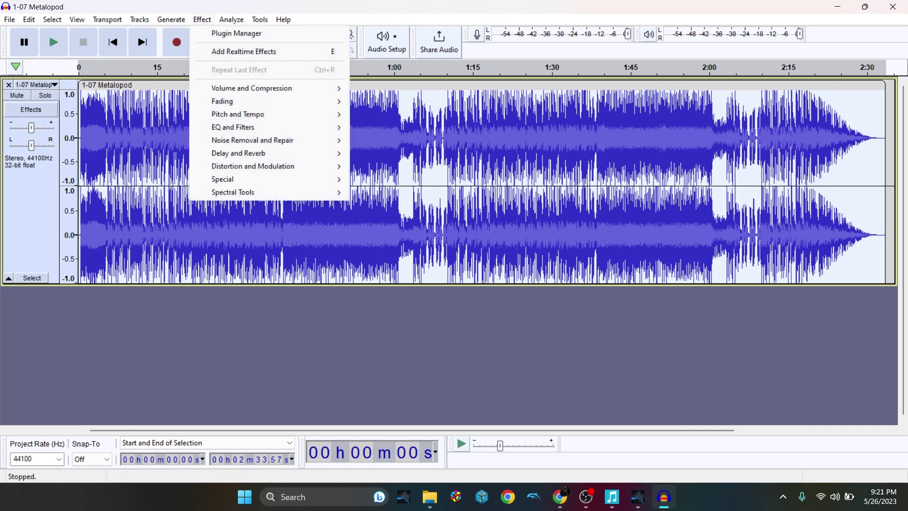
mouse_move(238, 114)
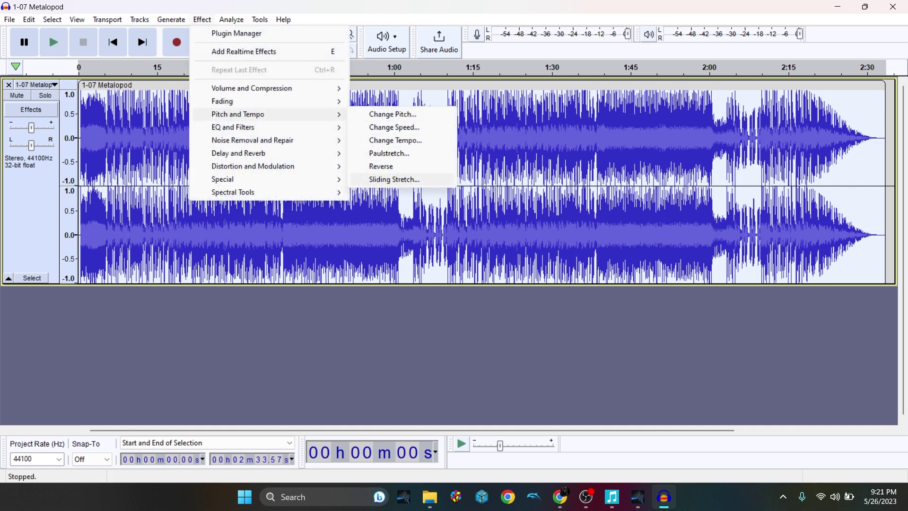
click(394, 180)
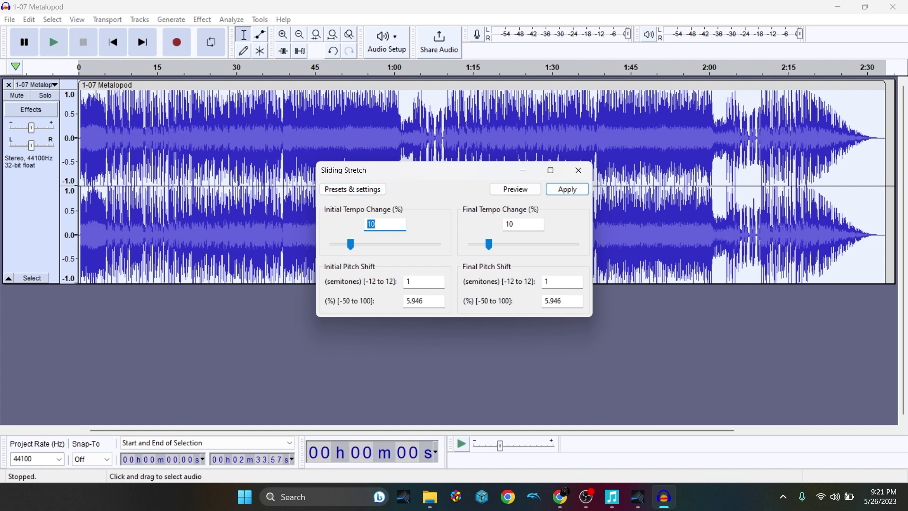
key(Return)
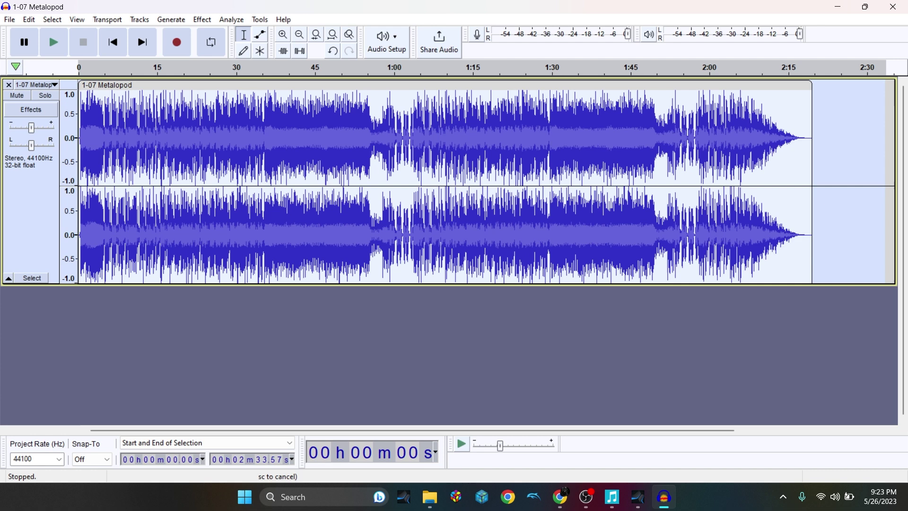
Export the sped-up track to the Audacity folder as an MP3 named 1-07 Metalopod fast, keeping the existing metadata tags.
click(9, 20)
mouse_move(33, 109)
key(Return)
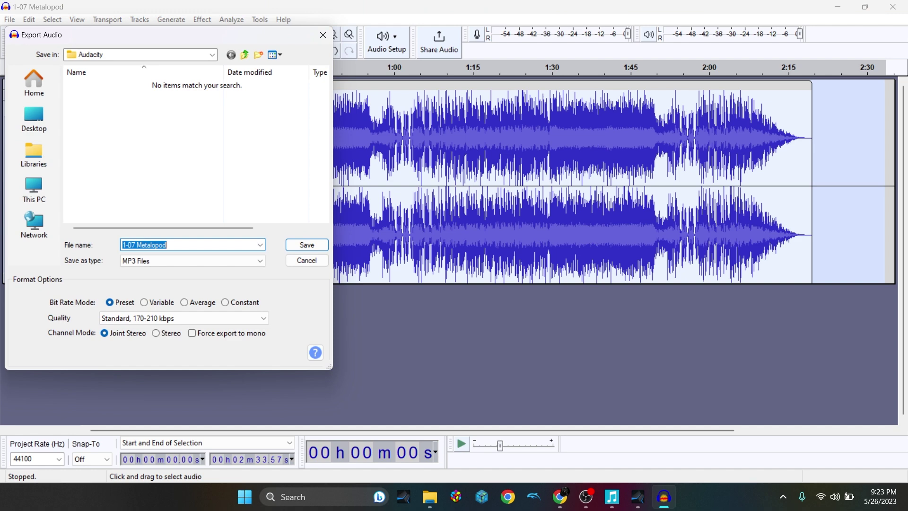
click(137, 245)
text(fast)
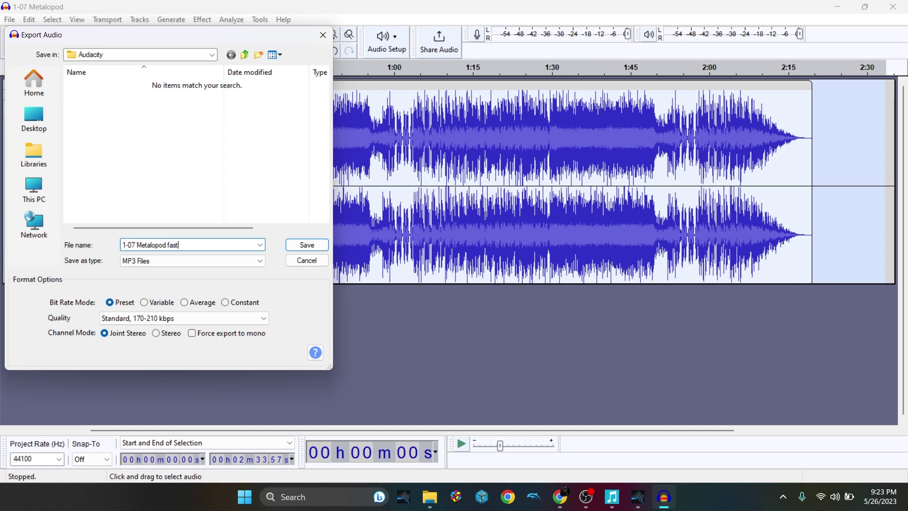
key(Return)
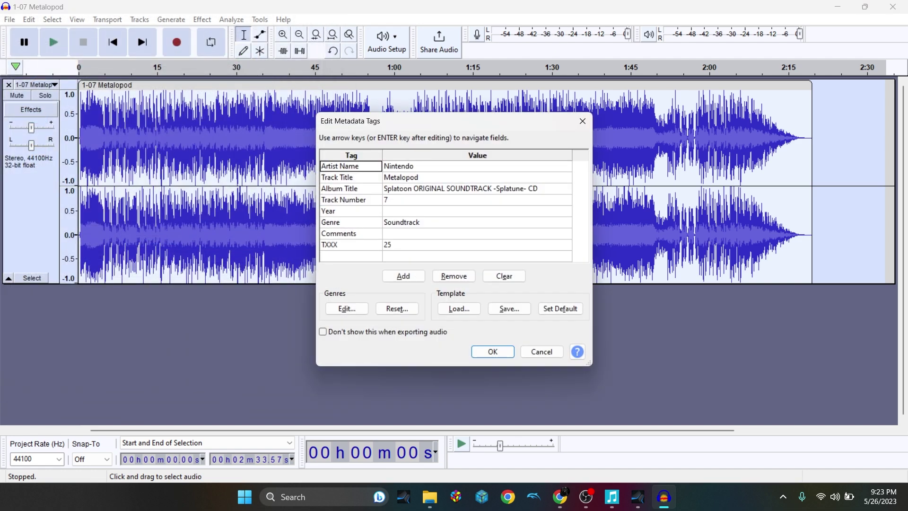
click(492, 352)
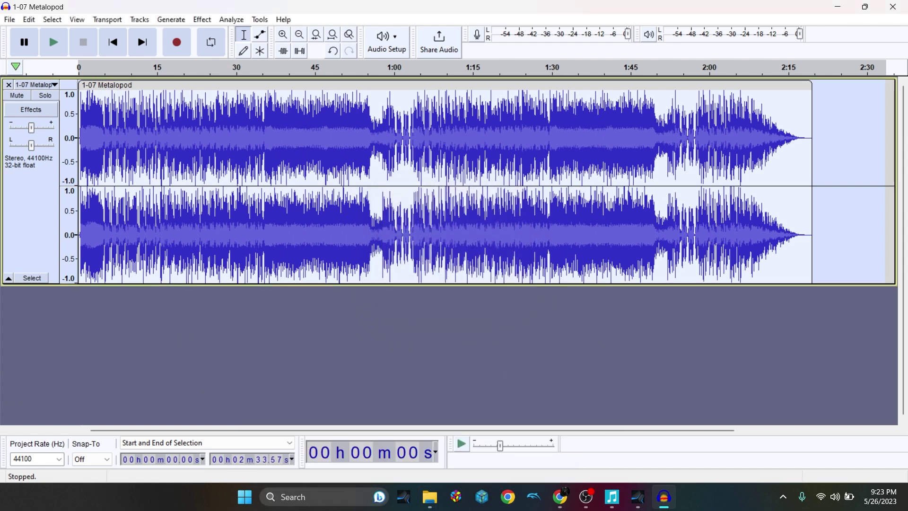
Move the 1-07 Metalopod fast file from the Audacity documents folder into the Waluigi music folder.
key(super)
right_click(429, 497)
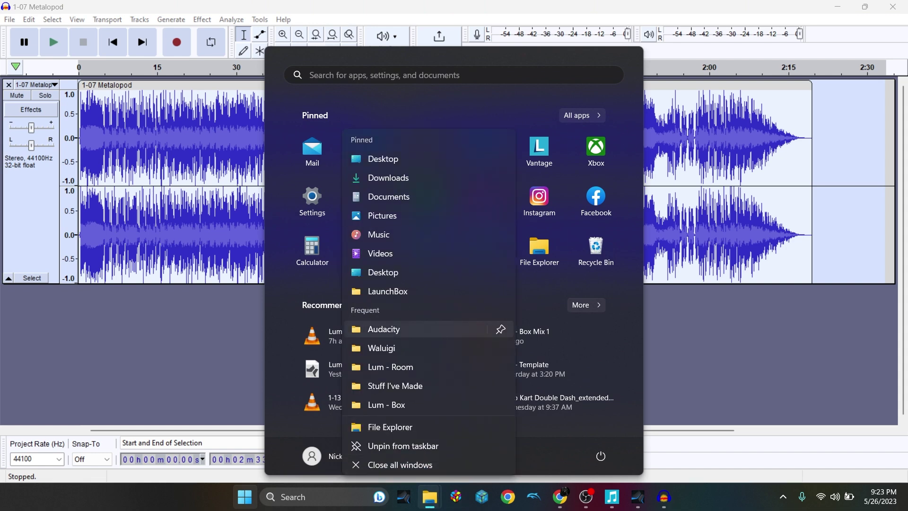
click(384, 328)
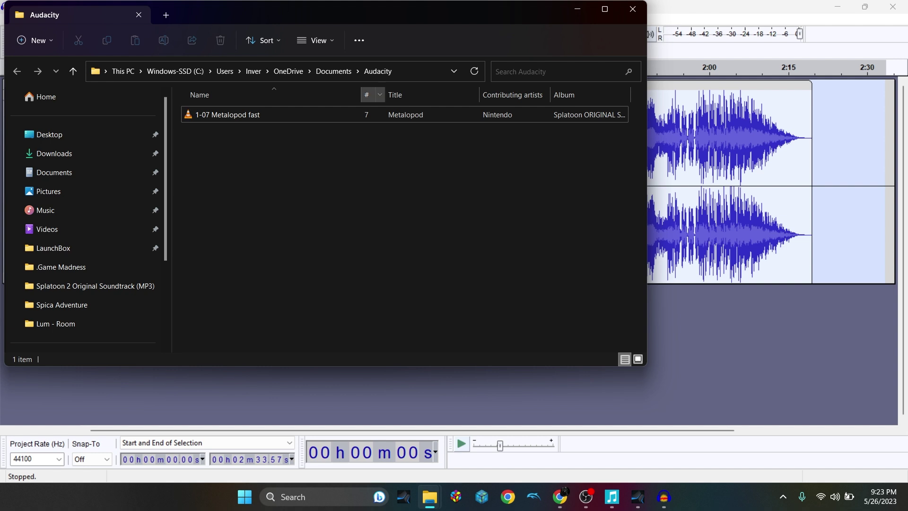
click(228, 115)
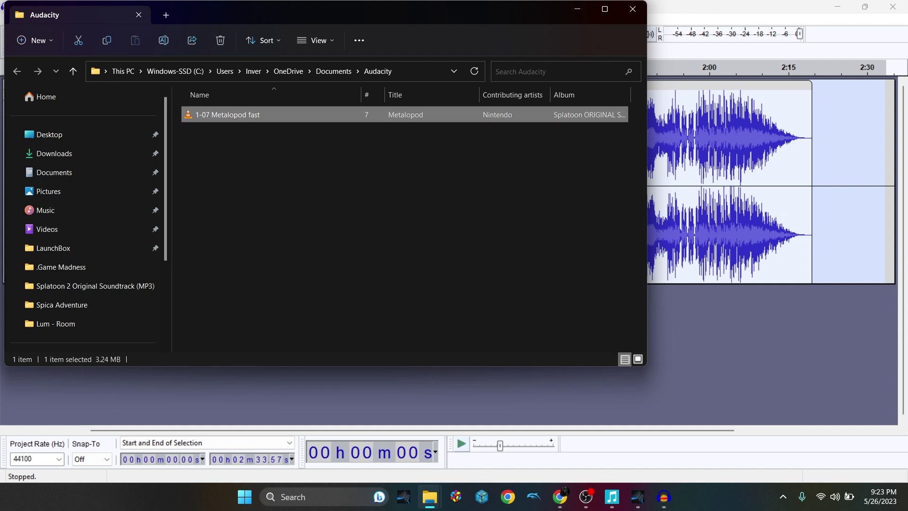
key(ctrl+x)
click(430, 497)
mouse_move(430, 497)
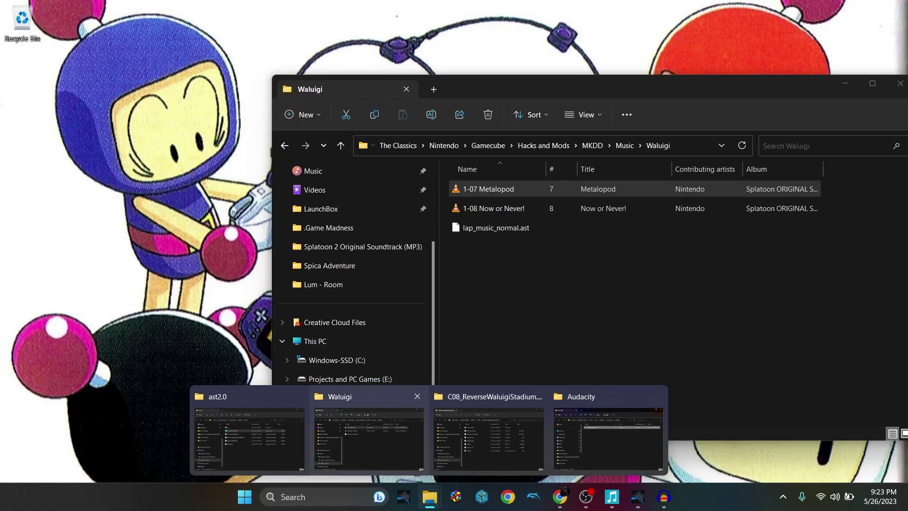
click(350, 399)
key(ctrl+v)
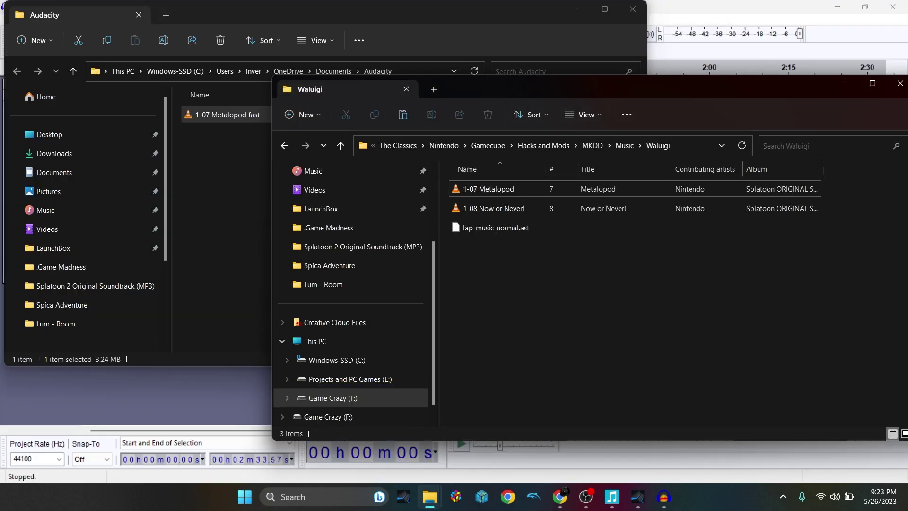
drag(549, 87, 300, 83)
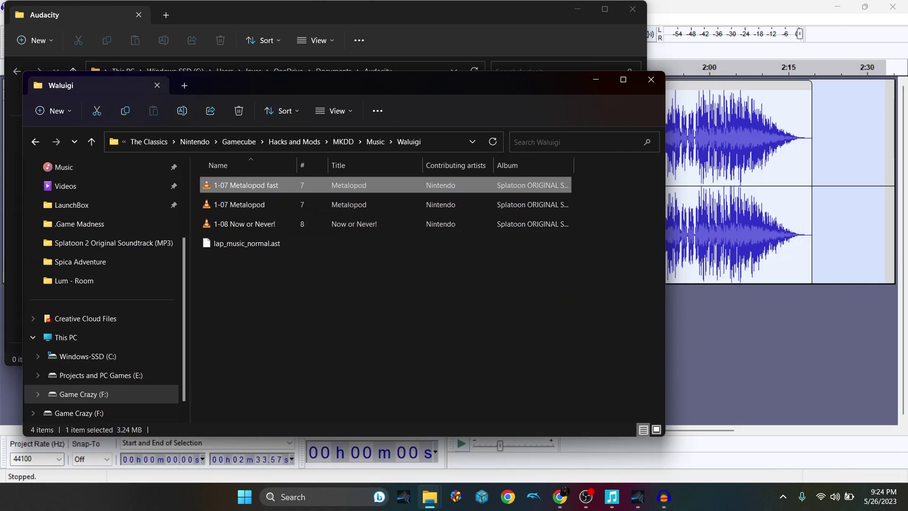
Load 1-07 Metalopod fast into astConverter and convert it to AST without keeping the WAV file.
click(612, 496)
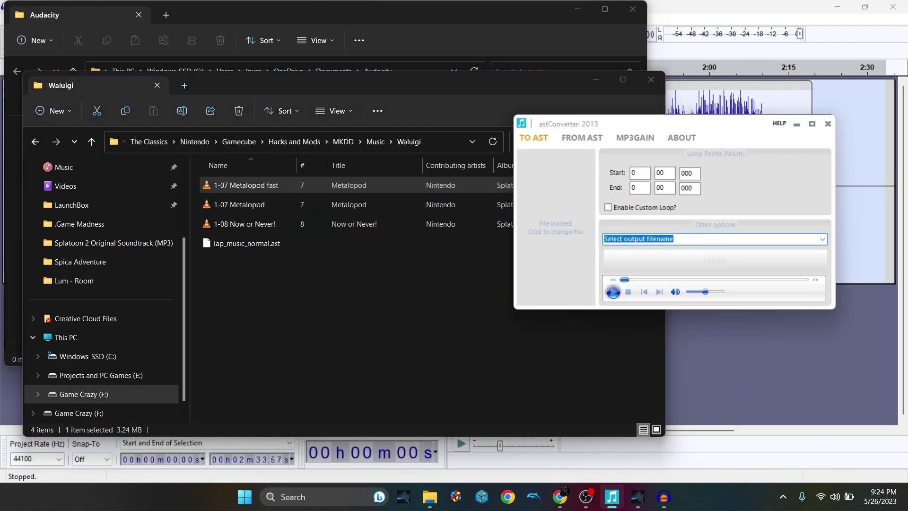
drag(246, 186, 541, 190)
click(484, 281)
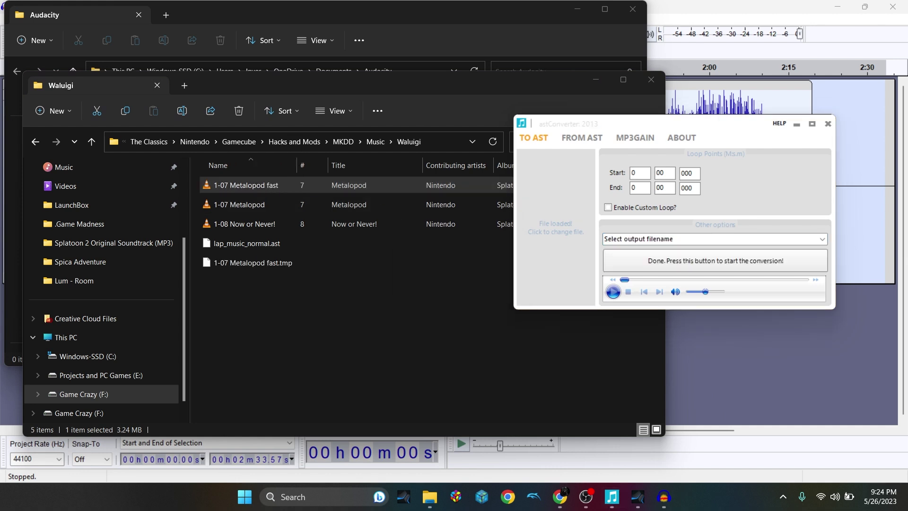
click(715, 261)
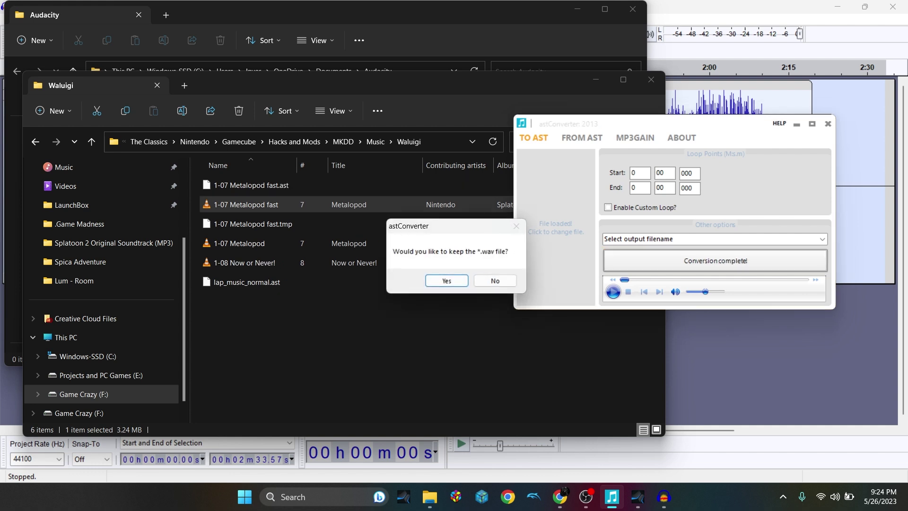
click(496, 281)
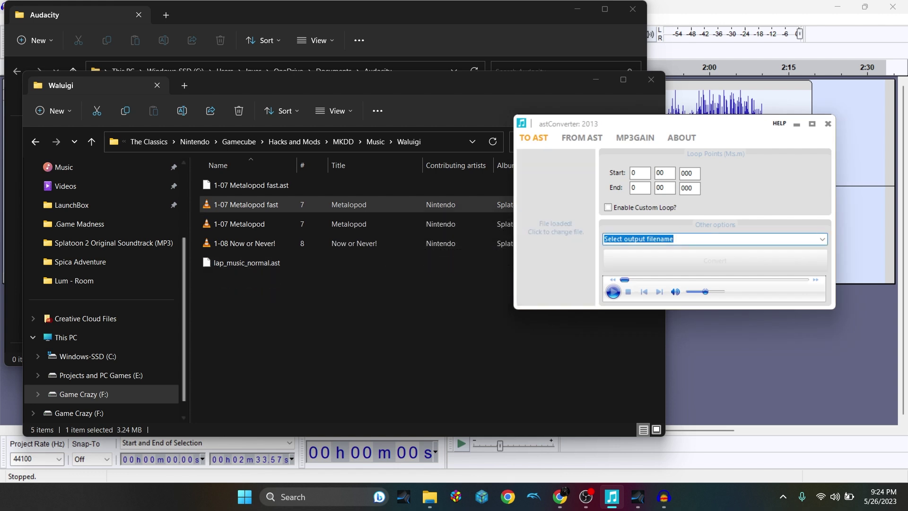
Rename the converted 1-07 Metalopod fast.ast file in the Waluigi folder to lap_music_fast.ast.
click(251, 185)
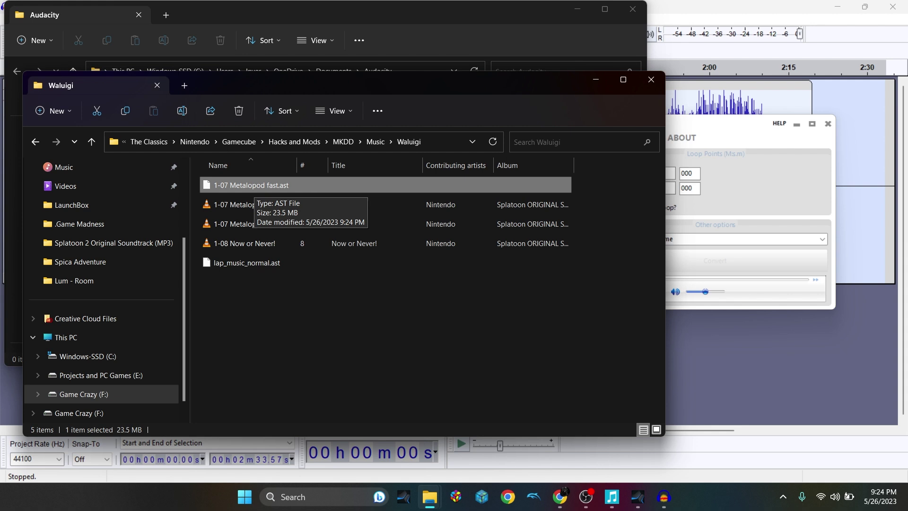
key(F2)
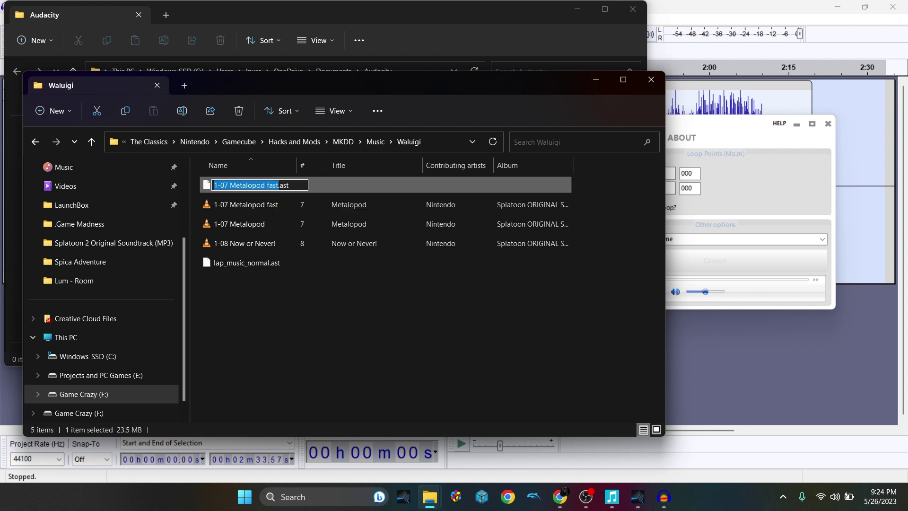
text(lap_music)
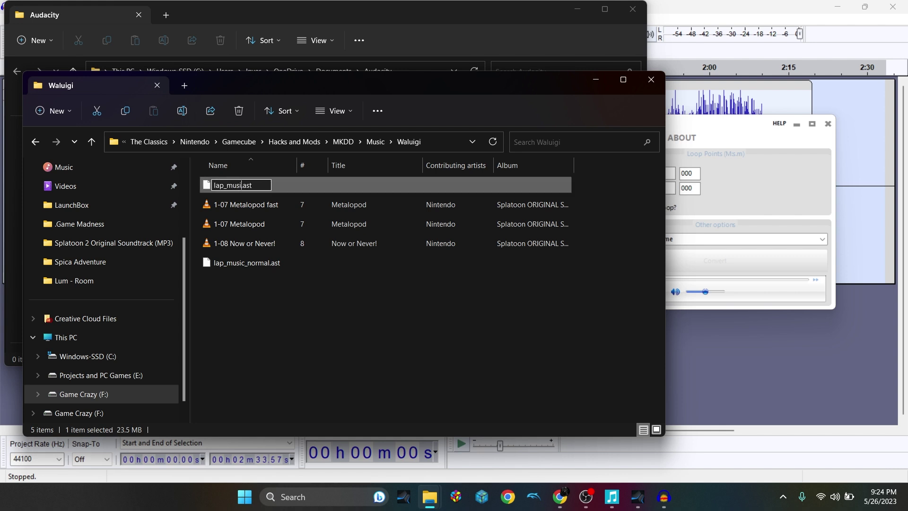
text(_fast)
key(Return)
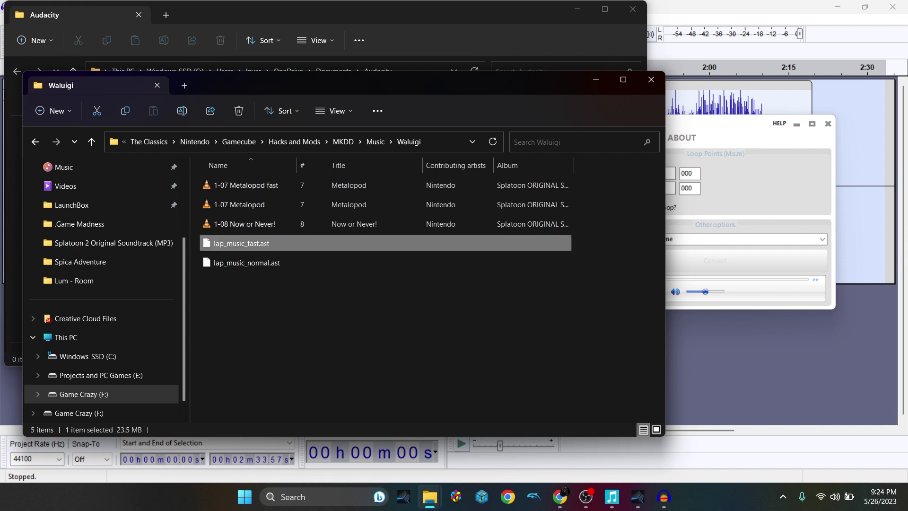
click(229, 294)
drag(229, 294, 282, 280)
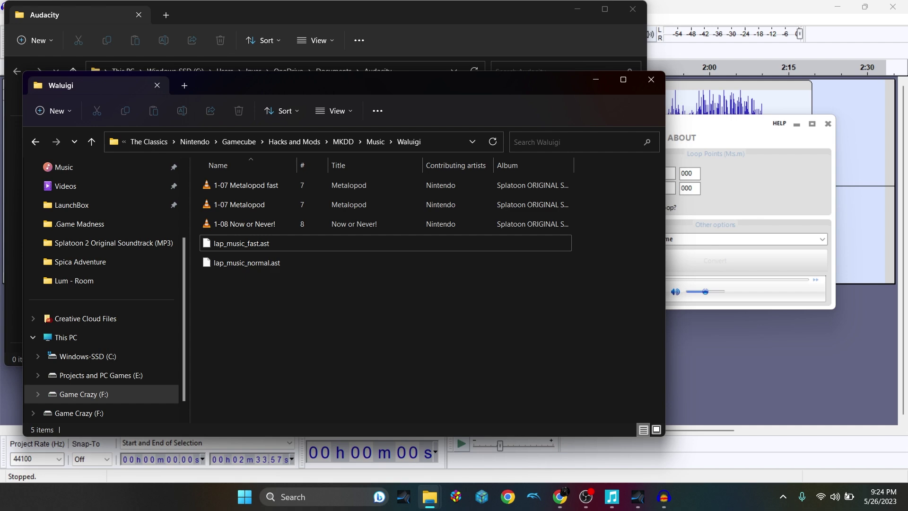
Move lap_music_fast.ast and lap_music_normal.ast from the Waluigi folder into the C08_ReverseWaluigiStadium.v14 track folder, replacing the existing files.
click(430, 497)
click(488, 437)
drag(462, 75, 583, 78)
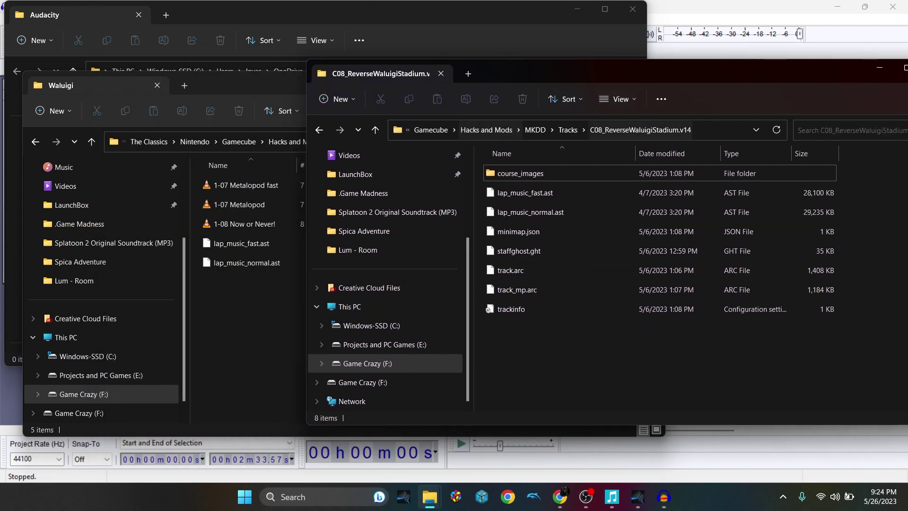
click(568, 129)
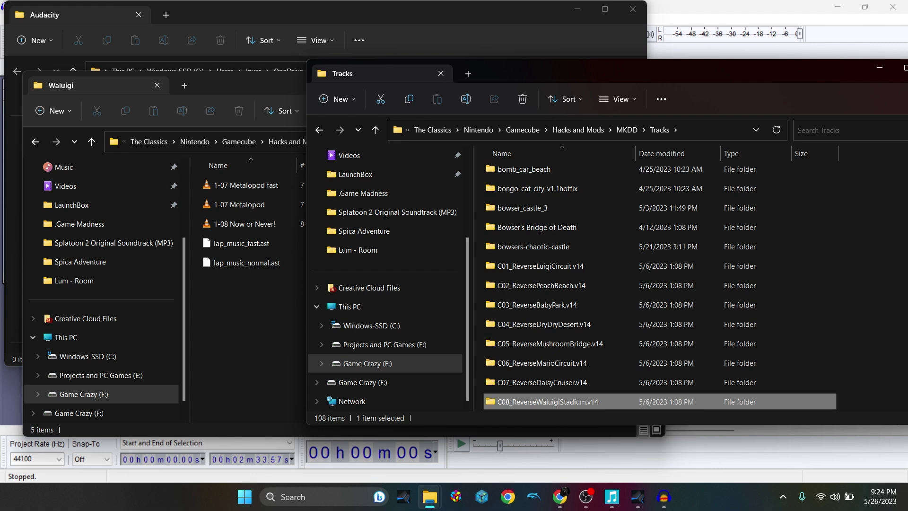
double_click(544, 401)
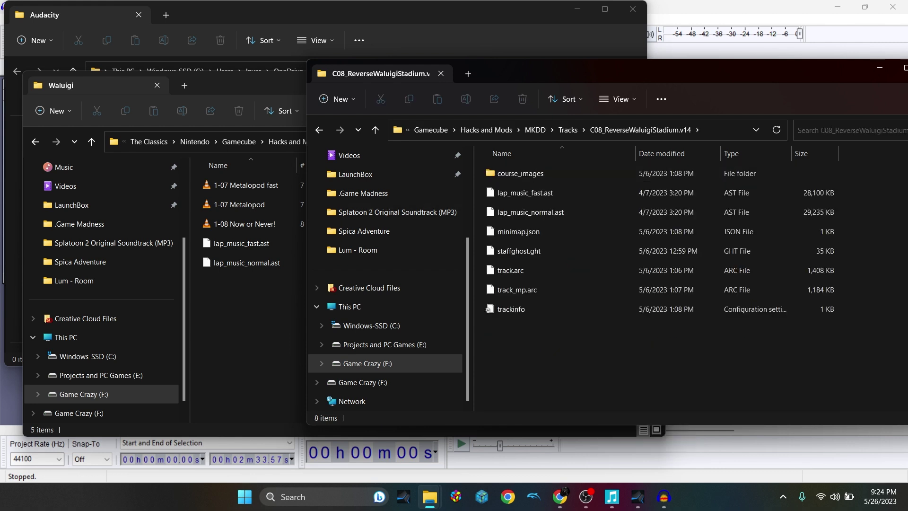
drag(228, 309, 753, 354)
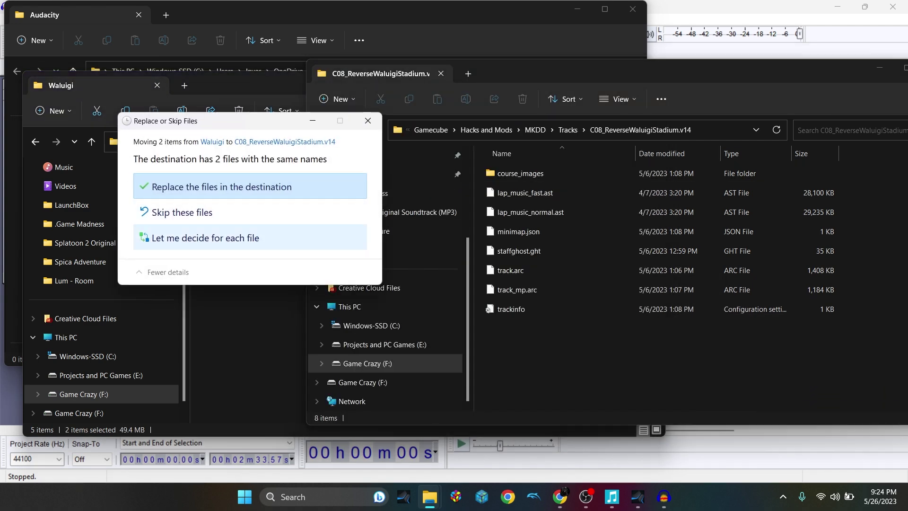
click(250, 187)
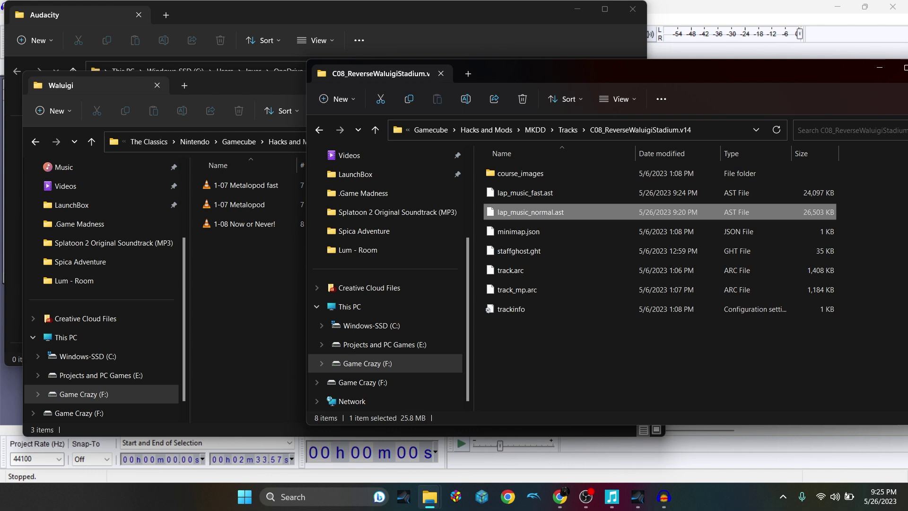
Copy lap_music_fast.ast and lap_music_normal.ast from the track folder back into the Waluigi music folder.
key(ctrl+c)
click(264, 279)
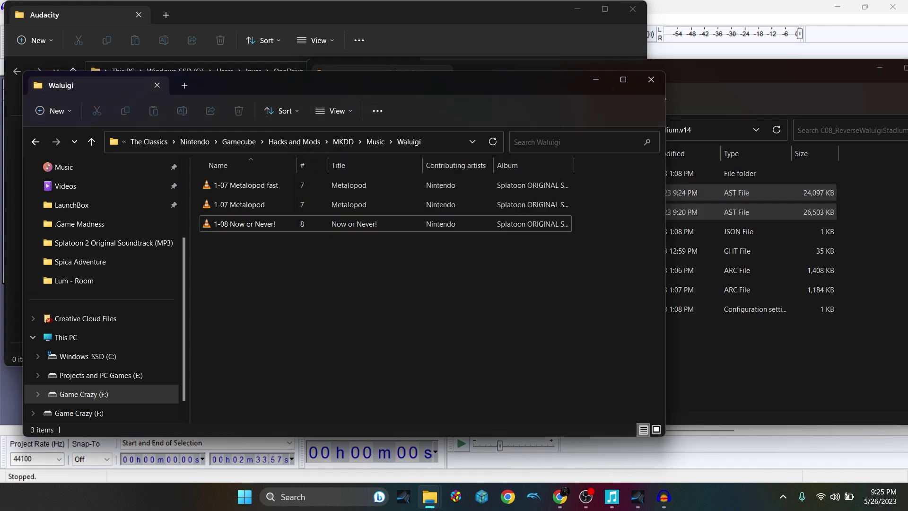
key(ctrl+v)
click(378, 326)
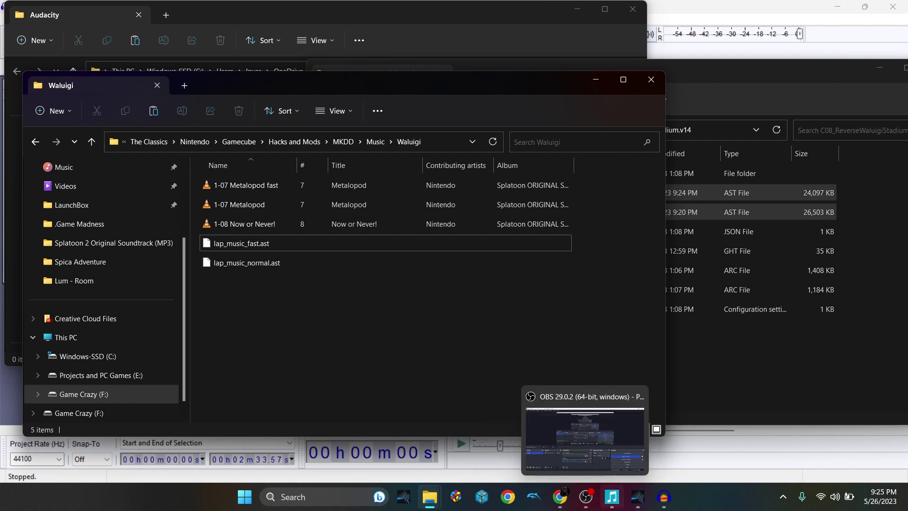
Load 1-08 Now or Never! into astConverter and convert it to AST without keeping the WAV file.
click(612, 497)
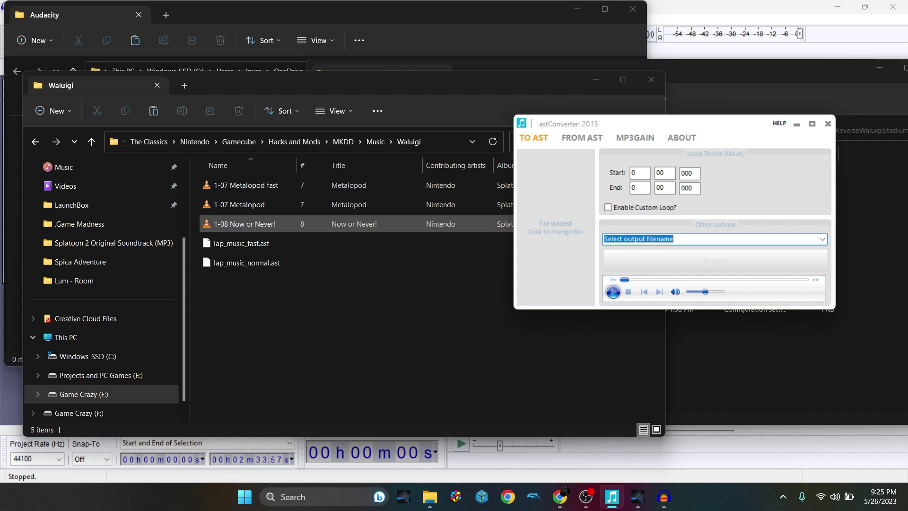
click(245, 224)
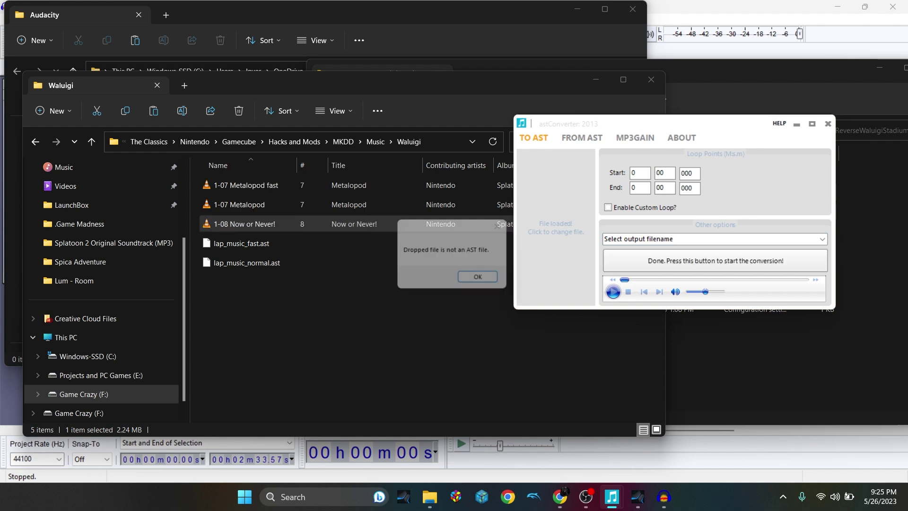
click(480, 279)
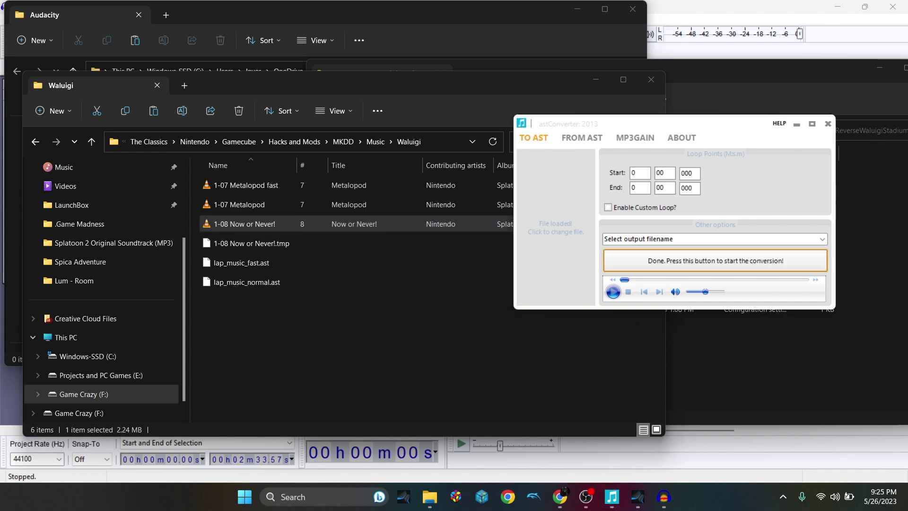
click(715, 261)
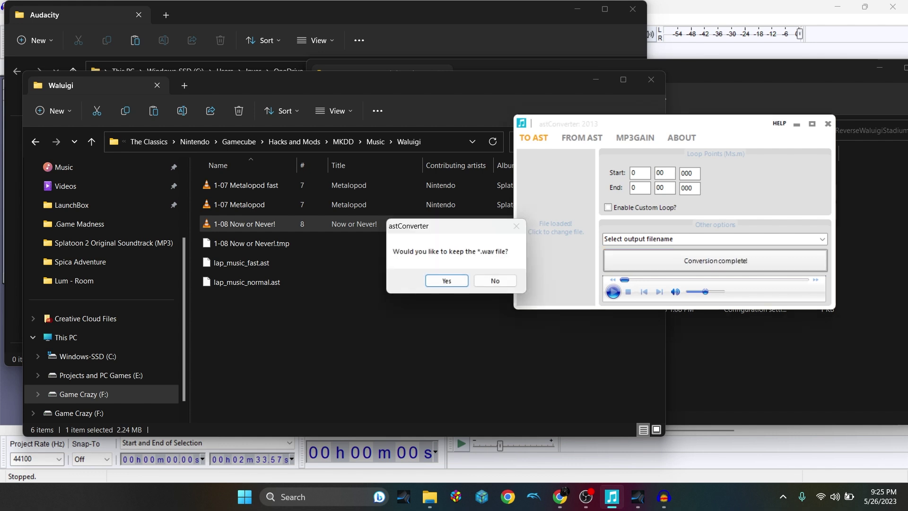
click(493, 279)
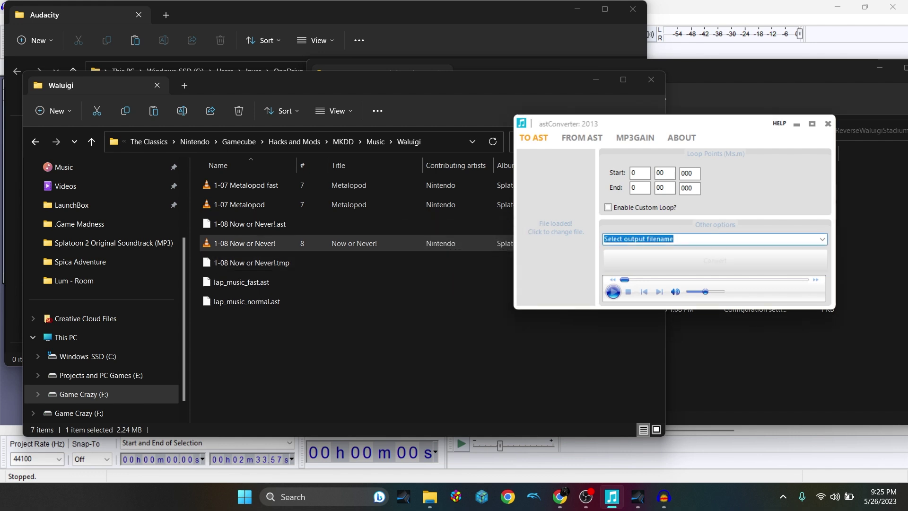
click(797, 125)
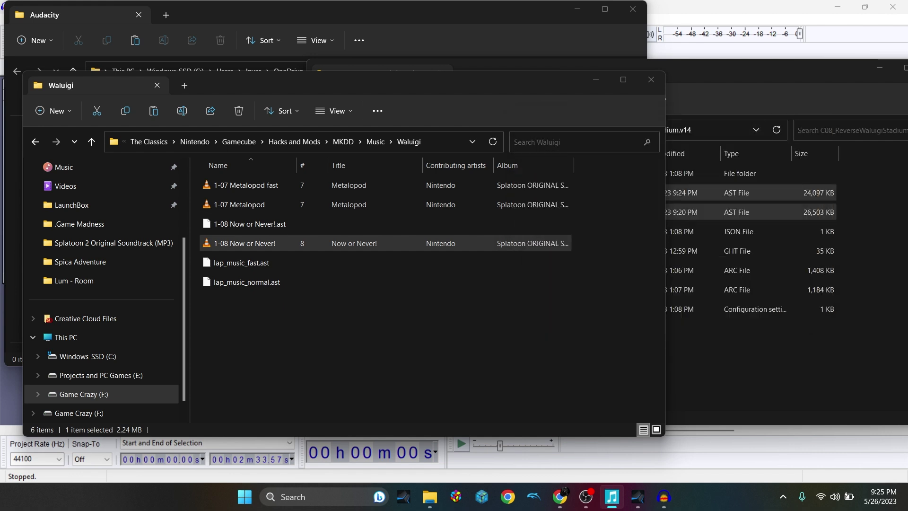
Delete the Metalopod version of lap_music_fast.ast from the Waluigi music folder.
click(708, 73)
click(260, 329)
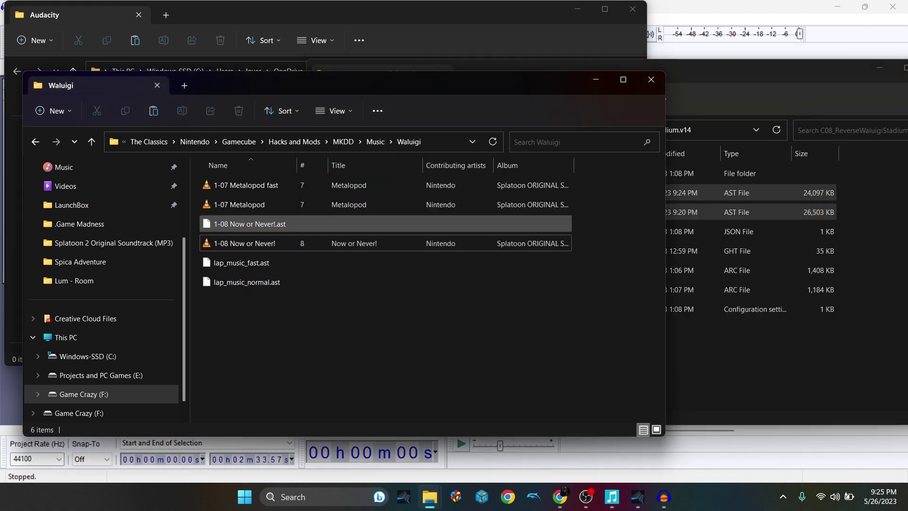
click(242, 263)
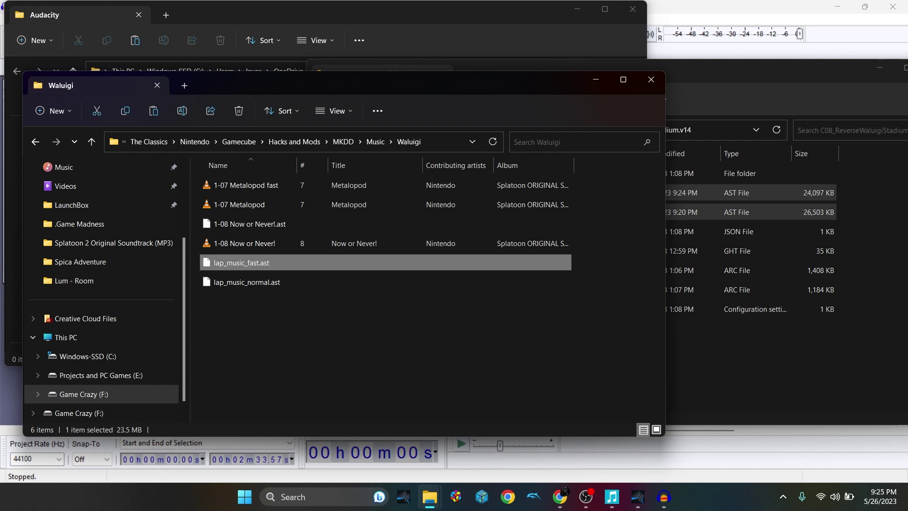
key(Delete)
Rename 1-08 Now or Never!.ast in the Waluigi folder to lap_music_fast.ast.
click(250, 224)
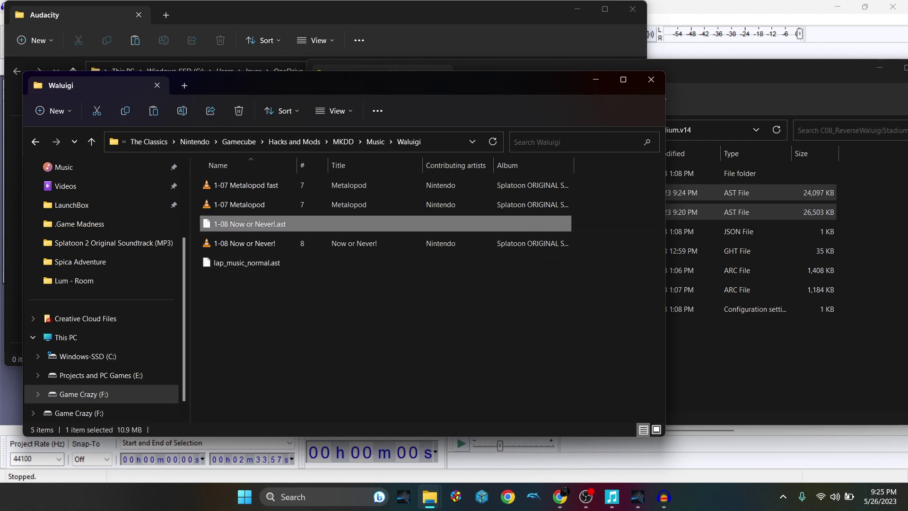
key(F2)
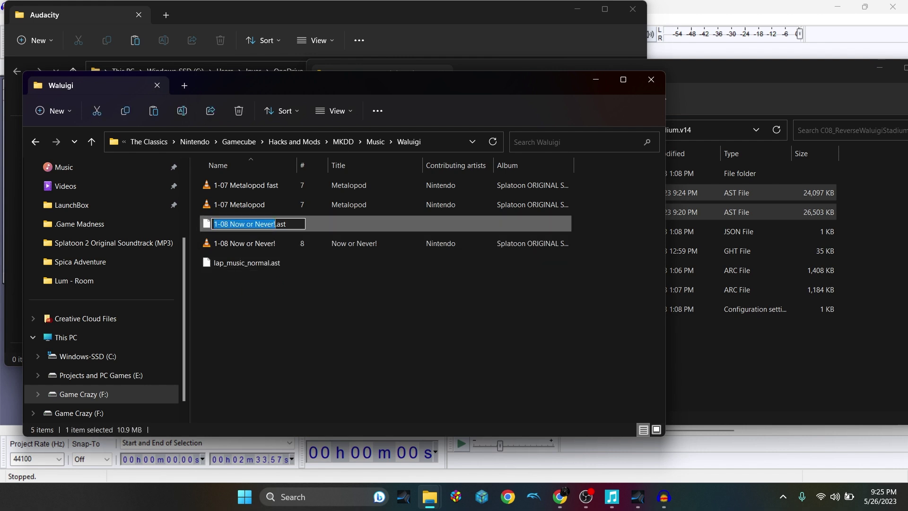
text(lap_music_)
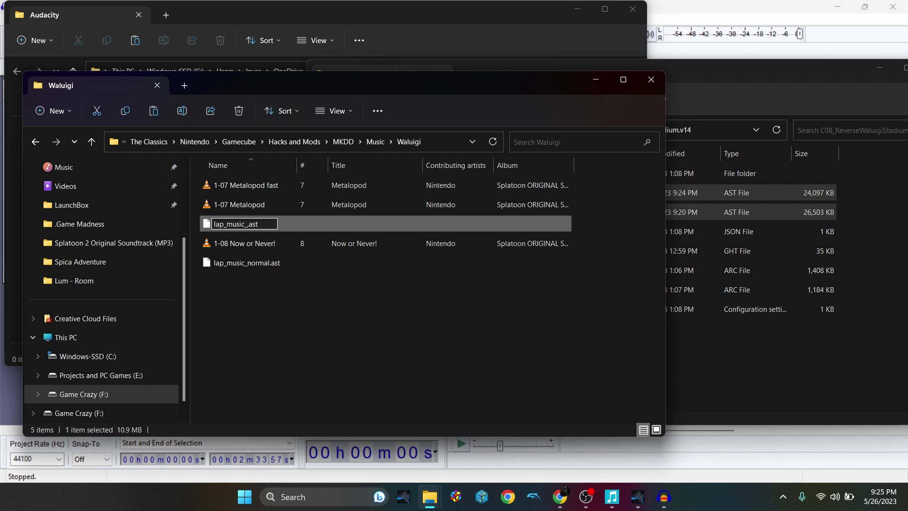
text(fast)
key(Return)
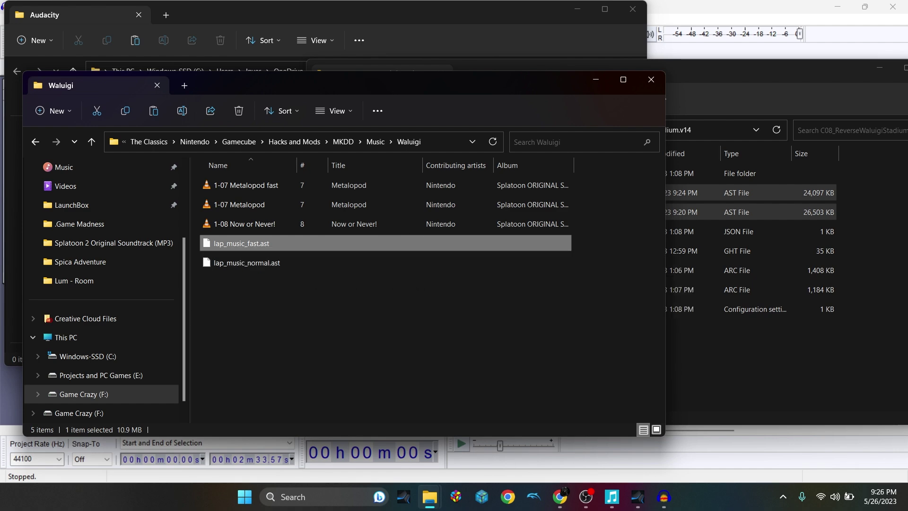
Copy the new lap_music_fast.ast into the C08_ReverseWaluigiStadium.v14 track folder, replacing the existing file.
click(748, 359)
key(ctrl+v)
key(Return)
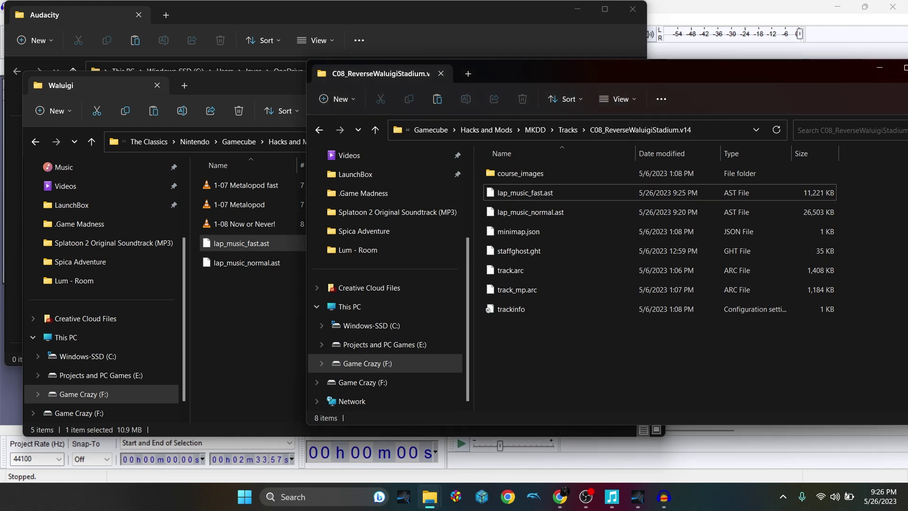
drag(687, 78, 623, 71)
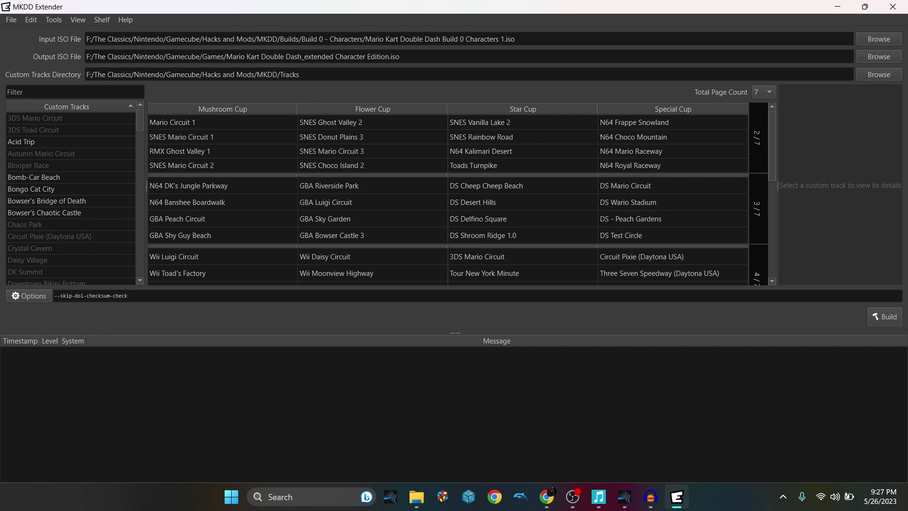
scroll(448, 194, down, 9)
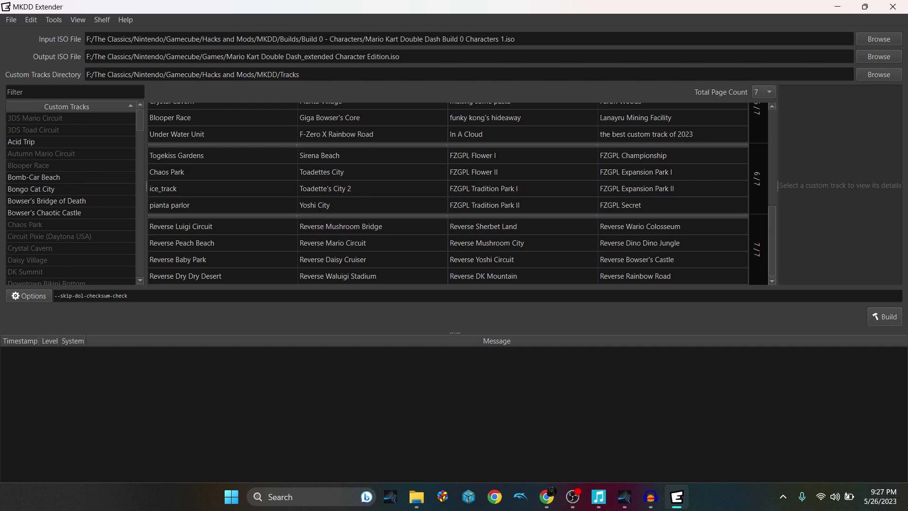
scroll(448, 194, up, 9)
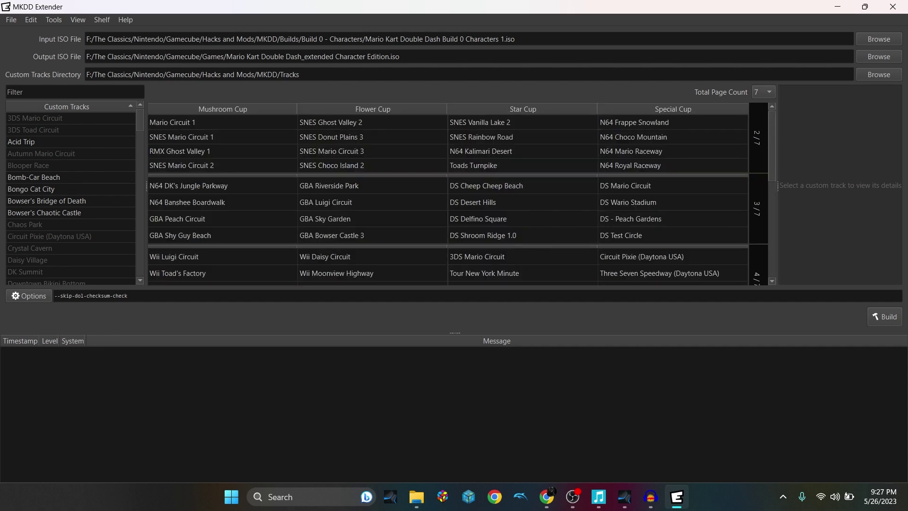